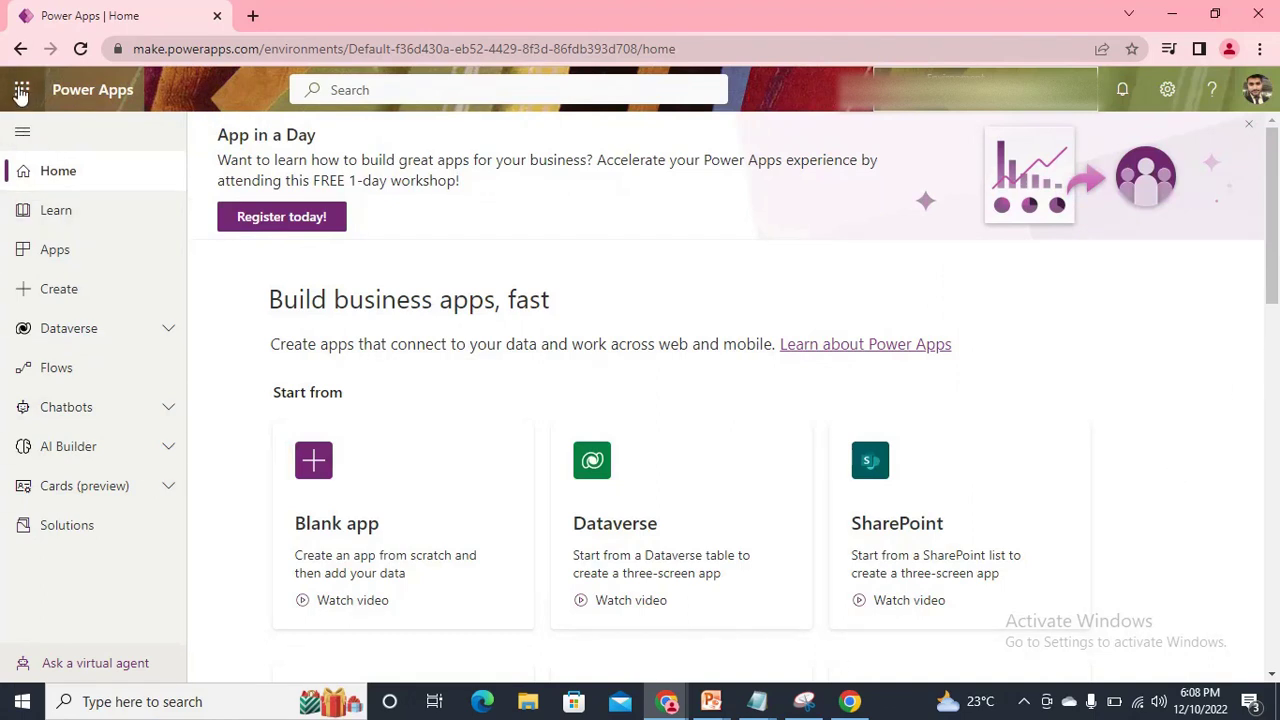
Open the sandbox environment's details page in the admin center and expand its Resources categories
left_click(1165, 92)
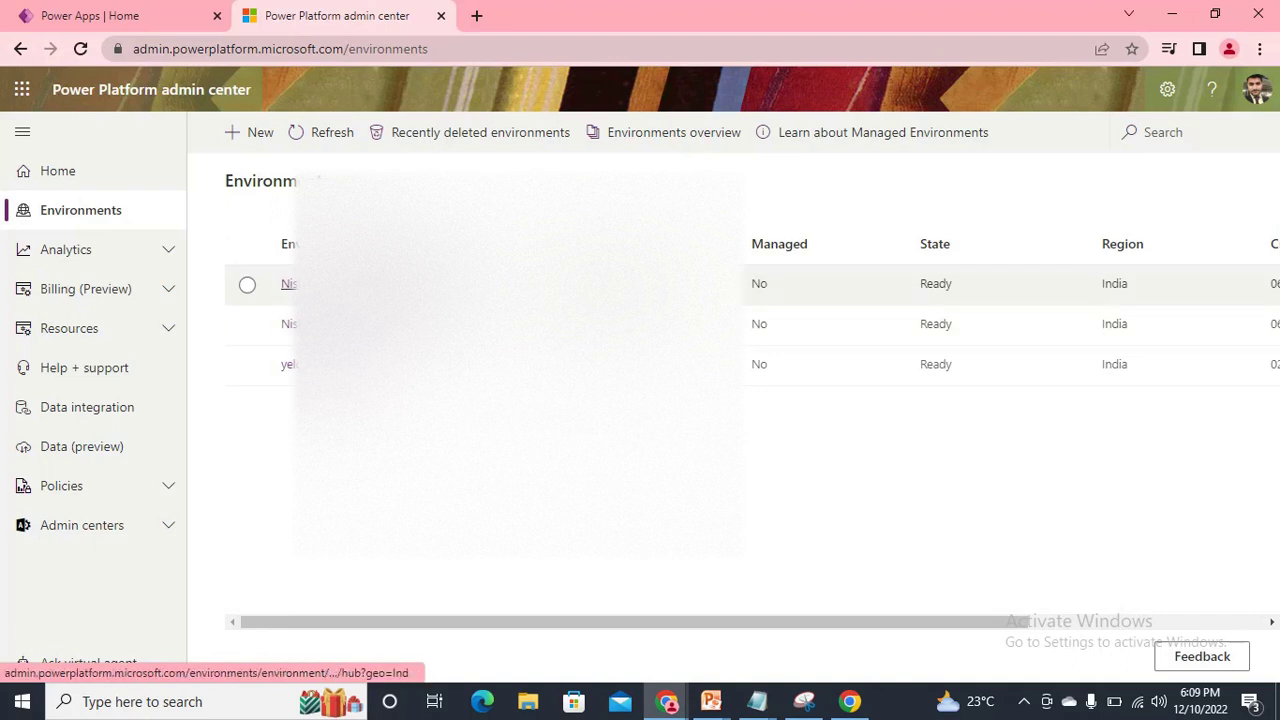
left_click(287, 284)
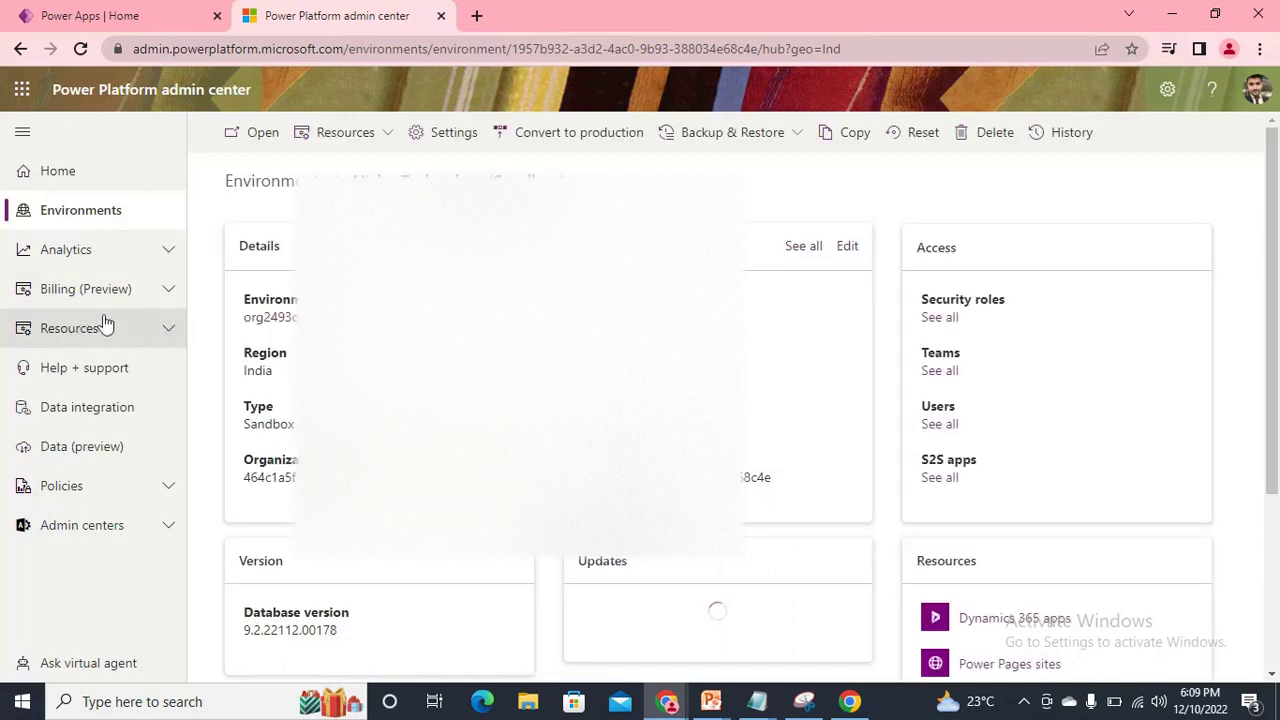
left_click(165, 331)
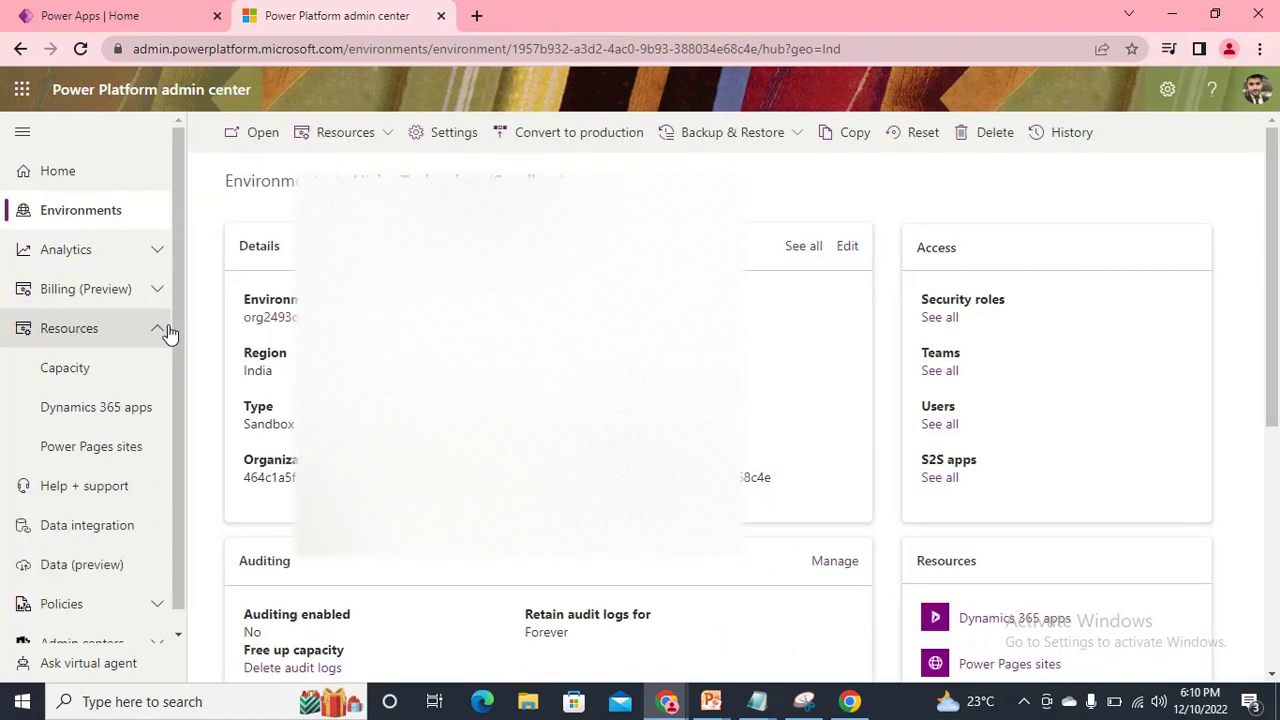
Search the Dynamics 365 apps for 'pip' and choose Install on Power Platform Pipelines
left_click(109, 418)
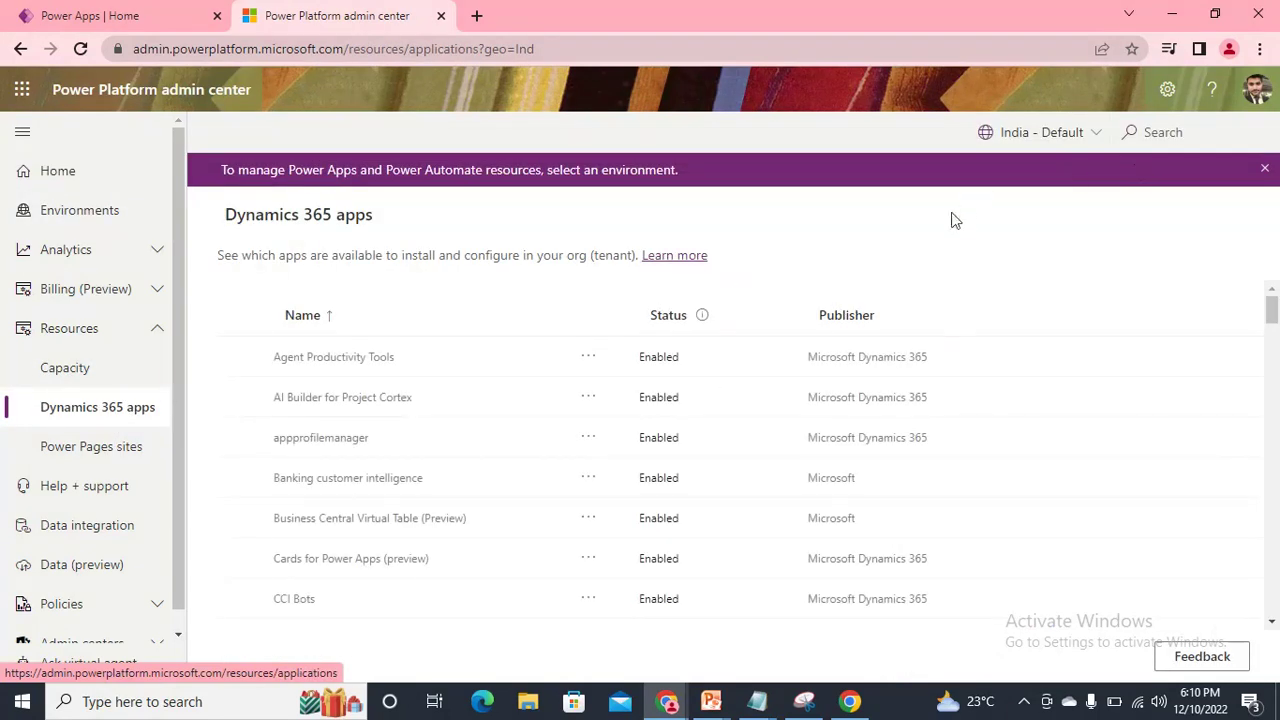
left_click(1188, 134)
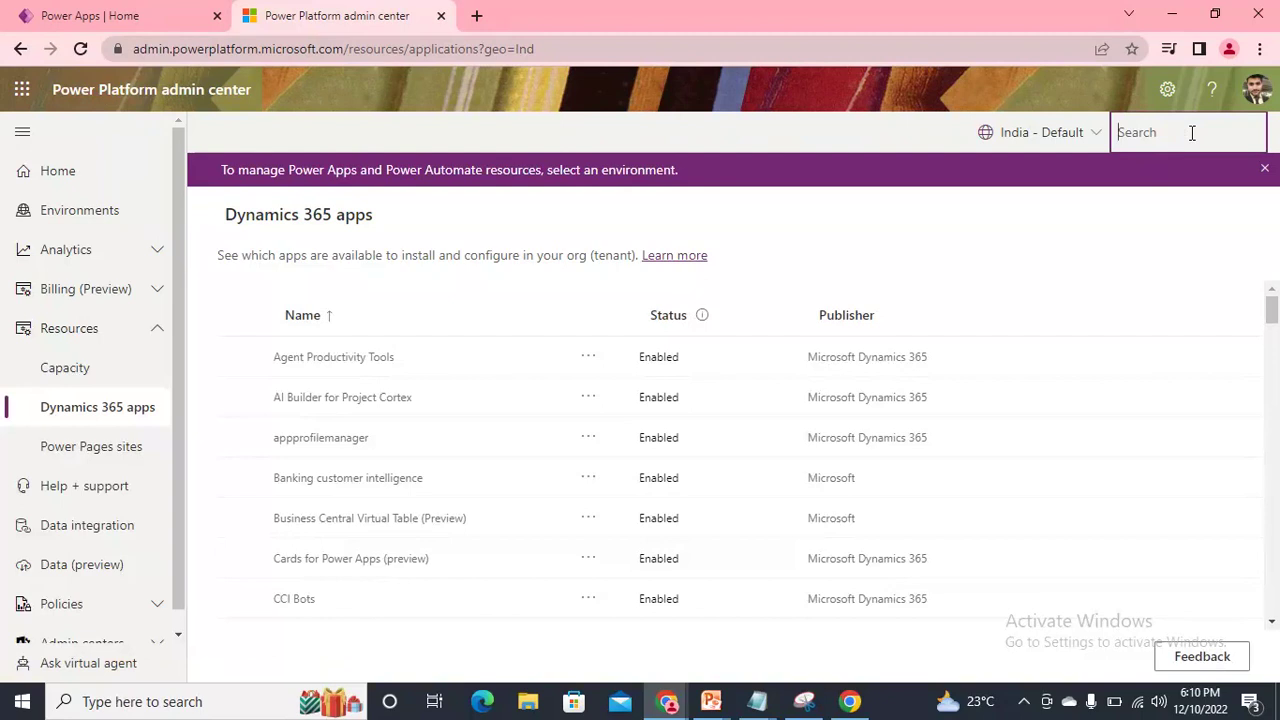
type("pip")
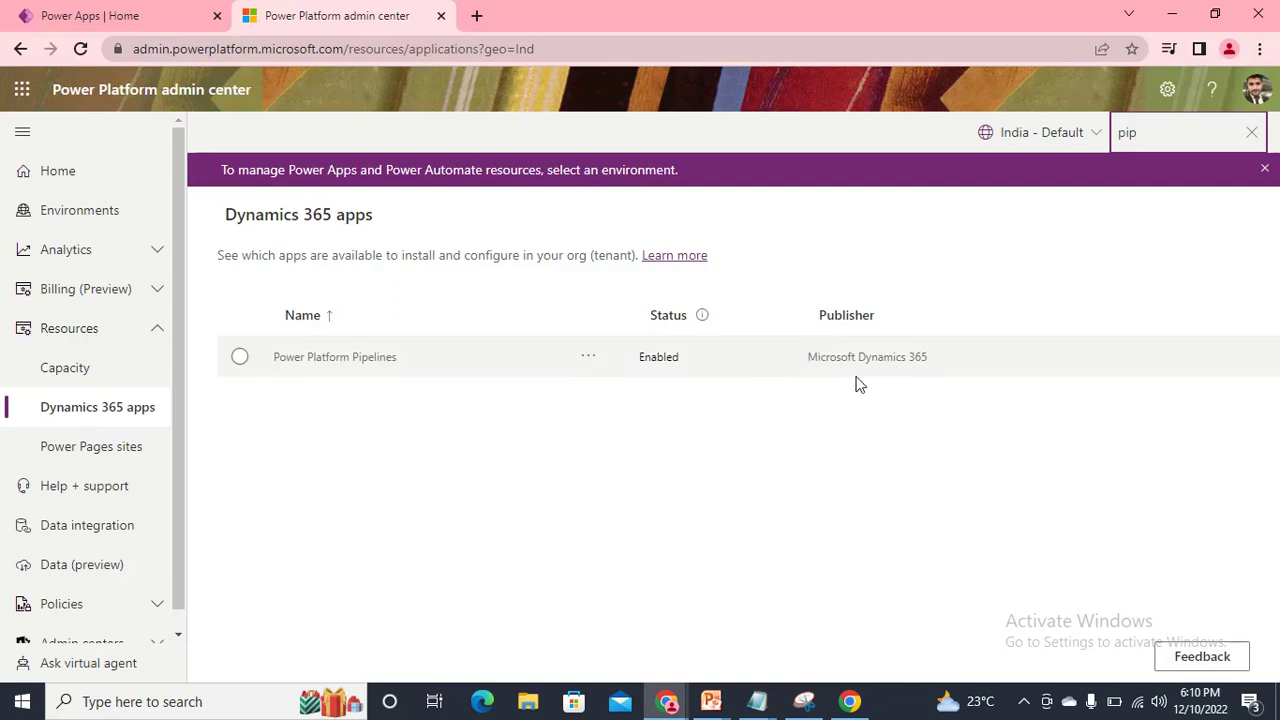
left_click(589, 358)
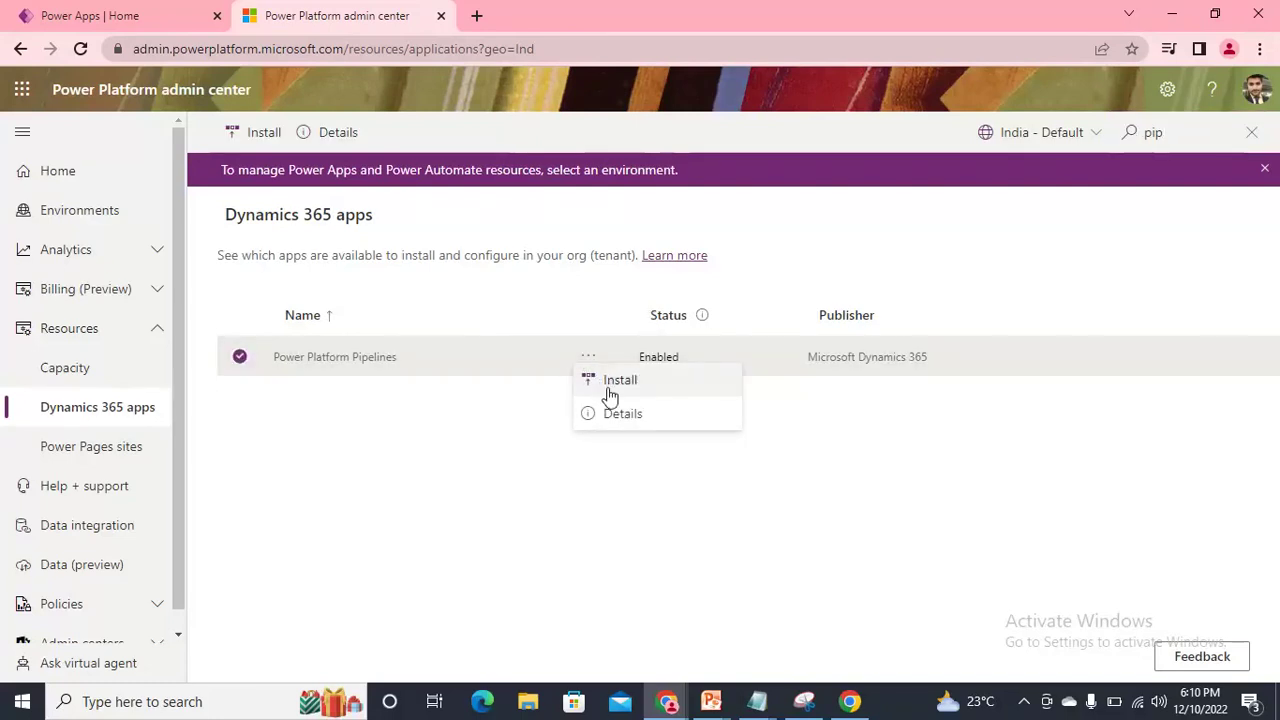
left_click(620, 381)
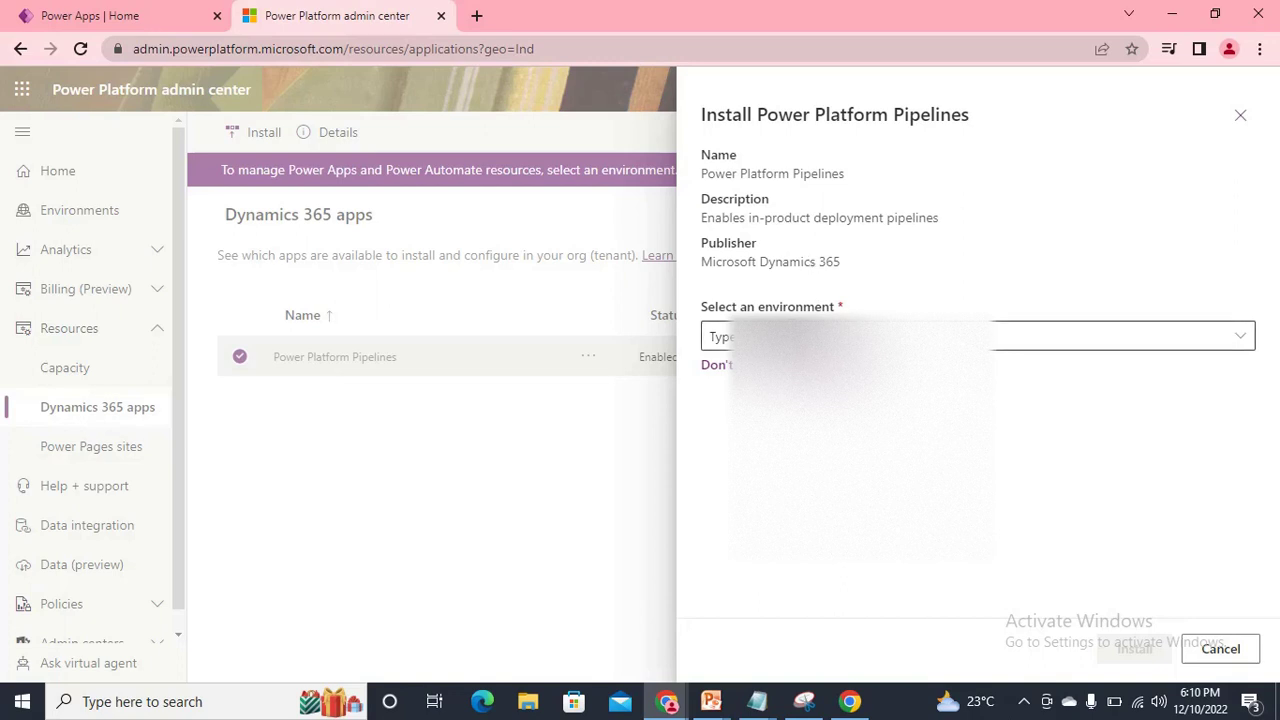
Select the sandbox as target environment, accept the terms of service, and start the install
left_click(712, 336)
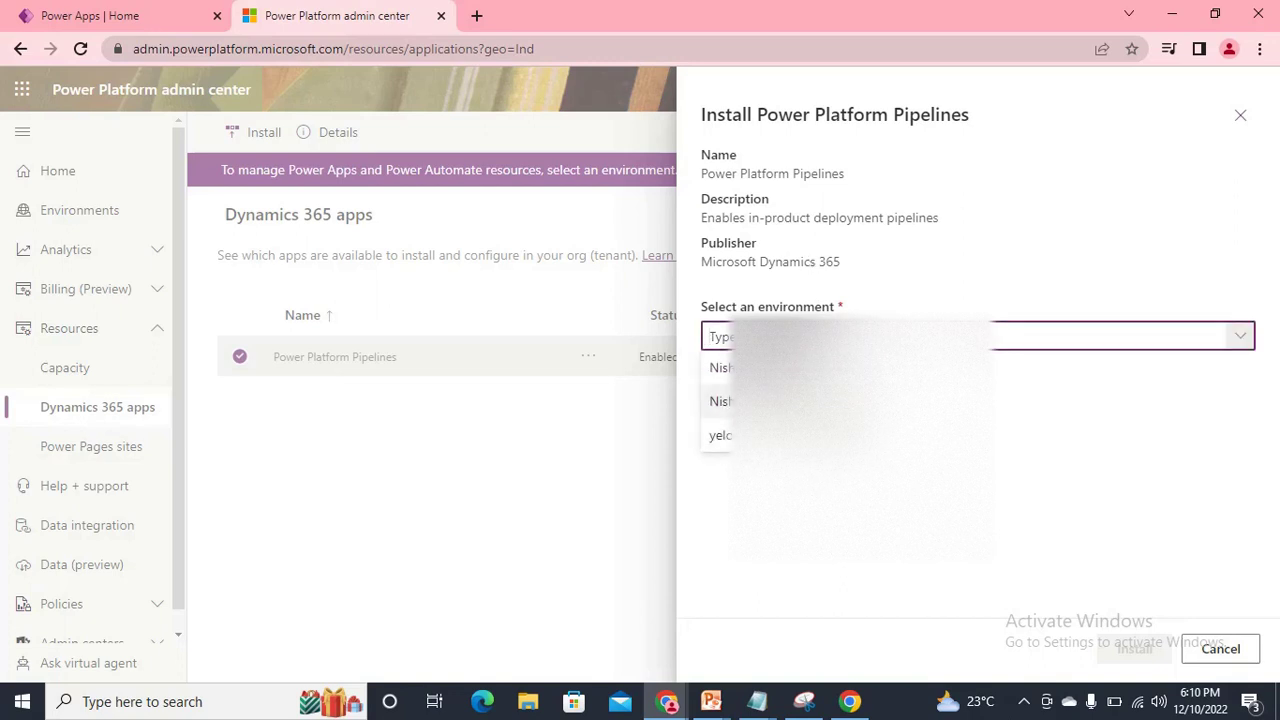
left_click(720, 401)
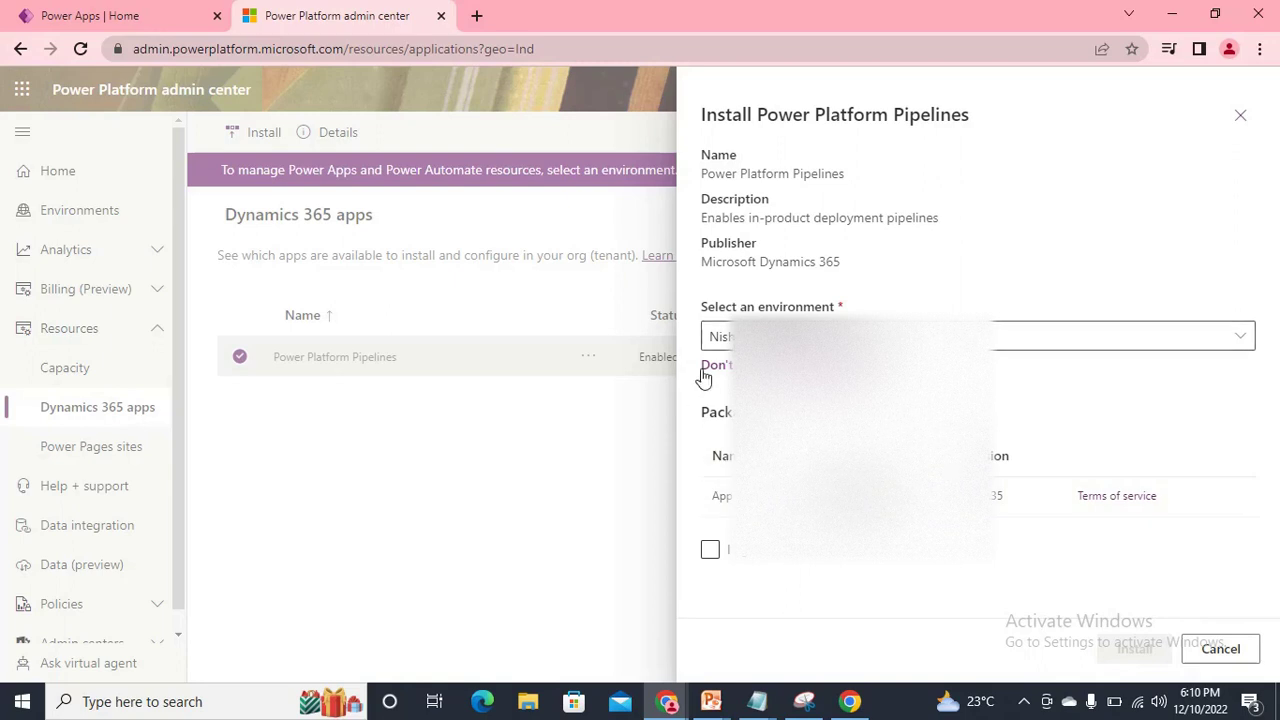
left_click(712, 556)
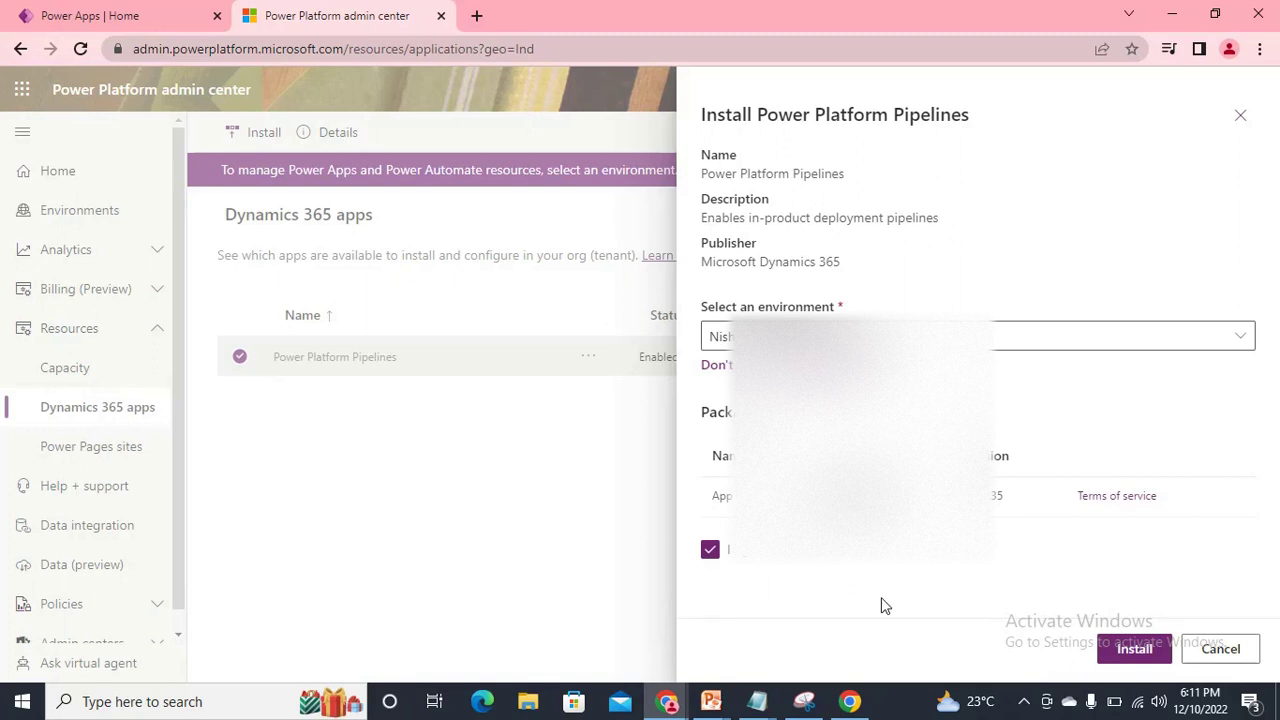
left_click(1134, 651)
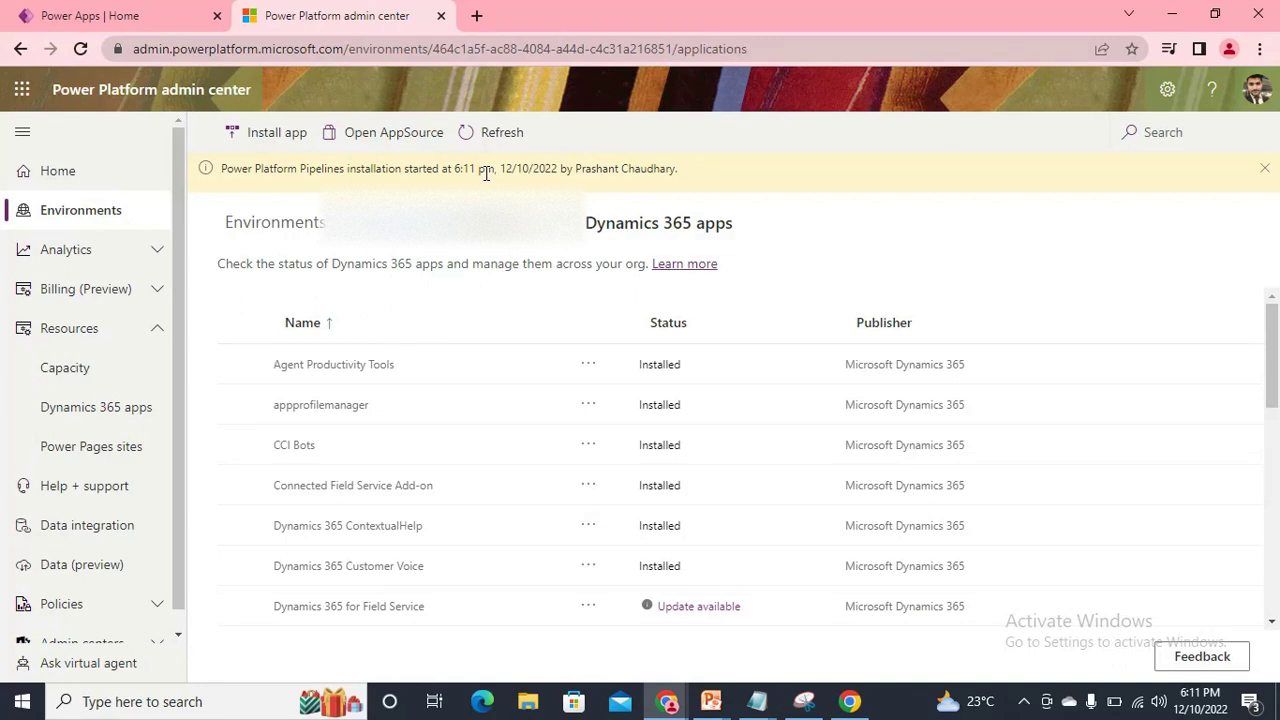
Switch to the screen recorder and pause the recording
key("alt+Tab")
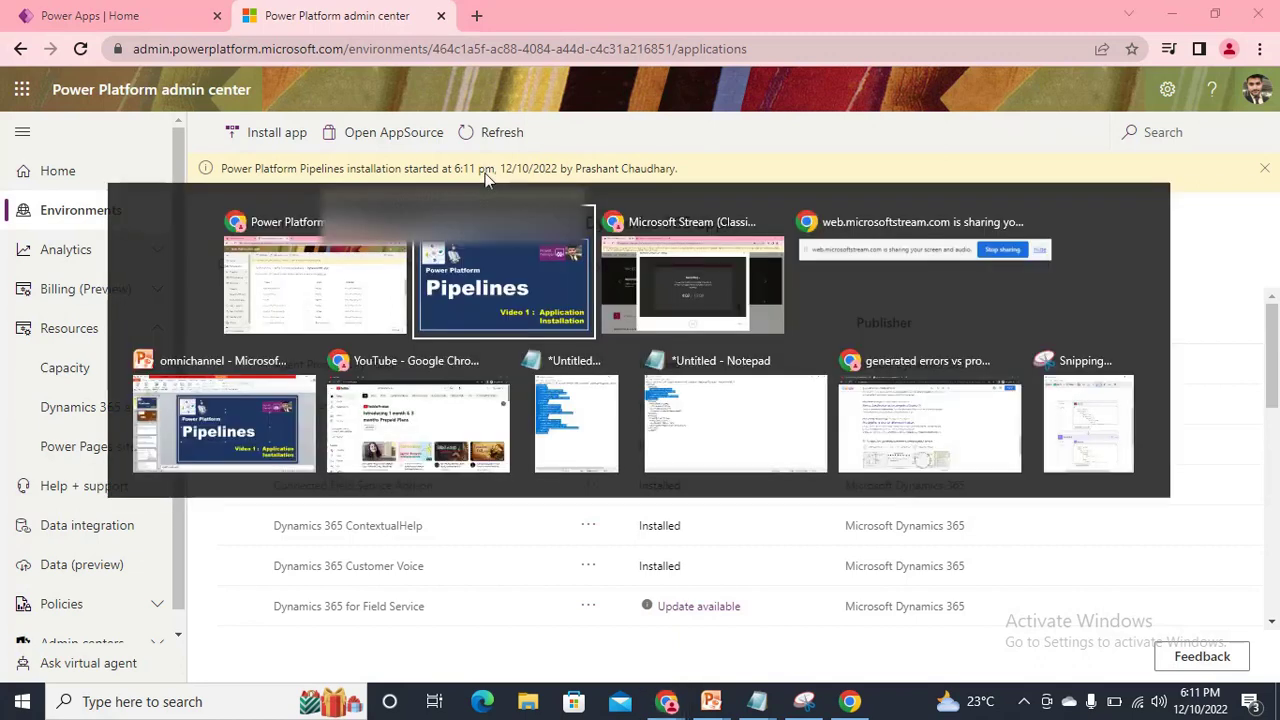
key("alt+Tab")
key("alt+Tab")
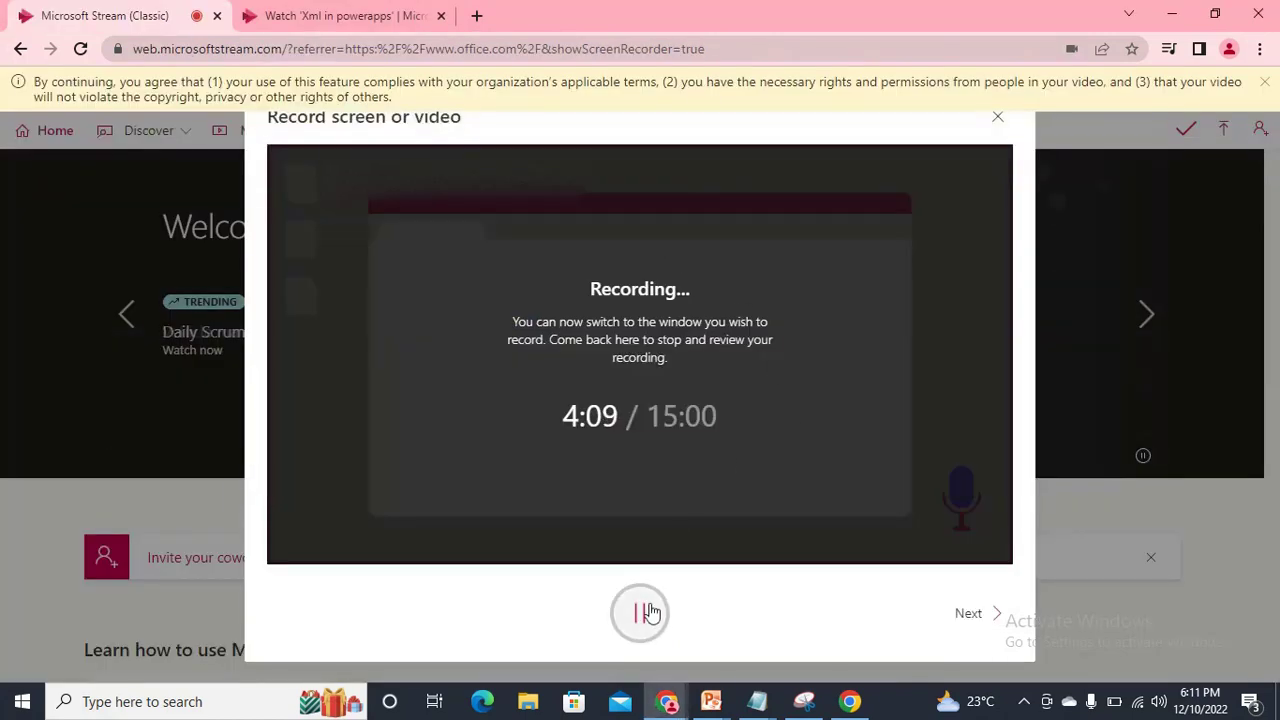
left_click(642, 609)
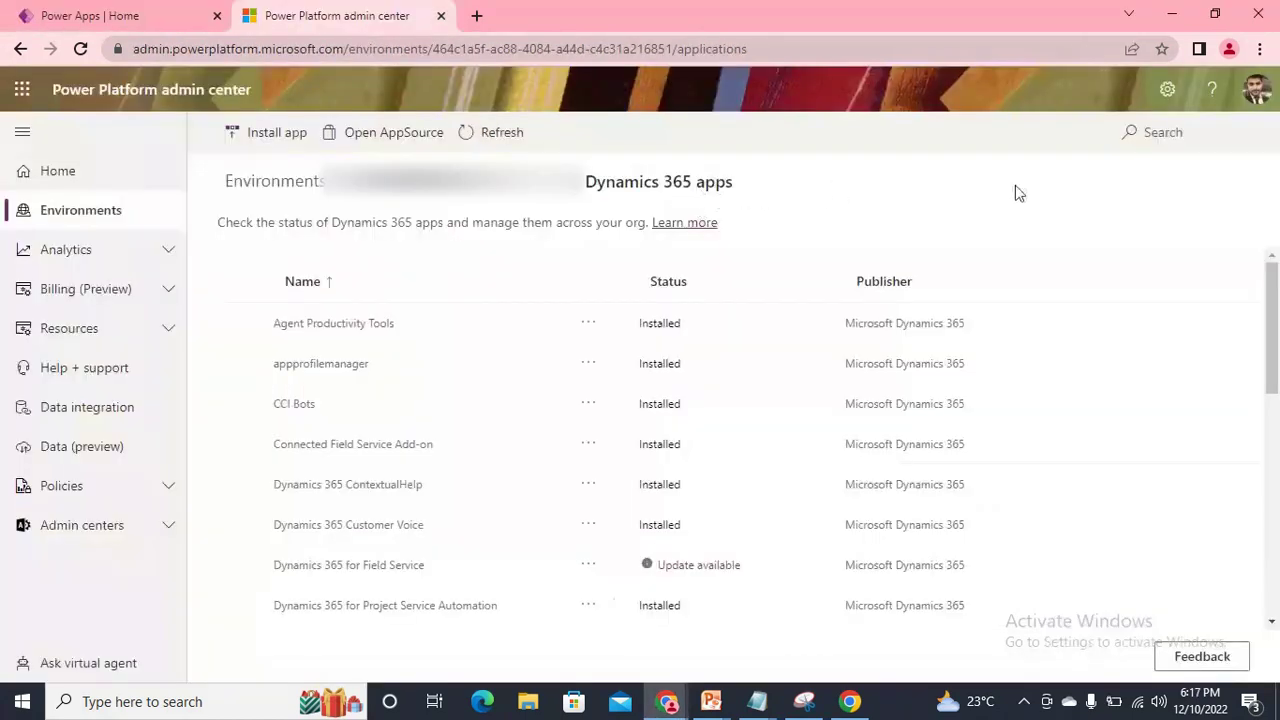
Search the environment's apps for 'pip' to confirm Pipelines is Installed, then return to Power Apps
left_click(1188, 134)
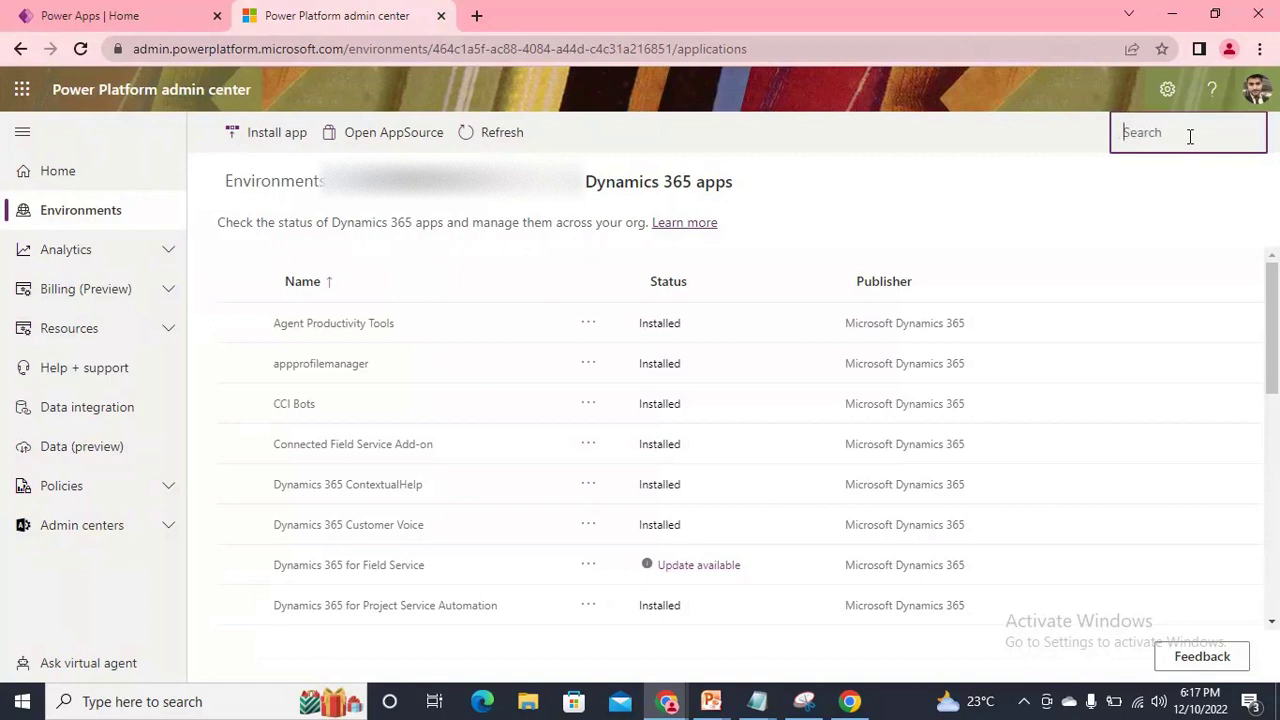
type("pip")
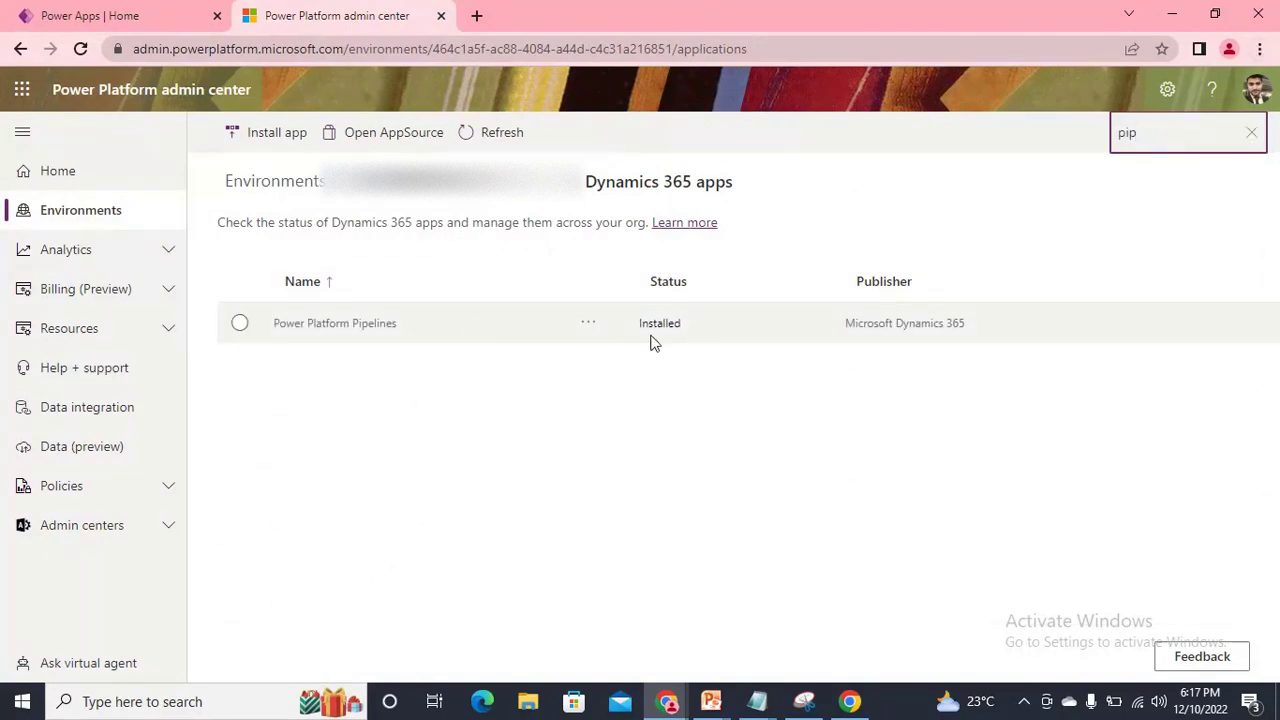
left_click(1251, 132)
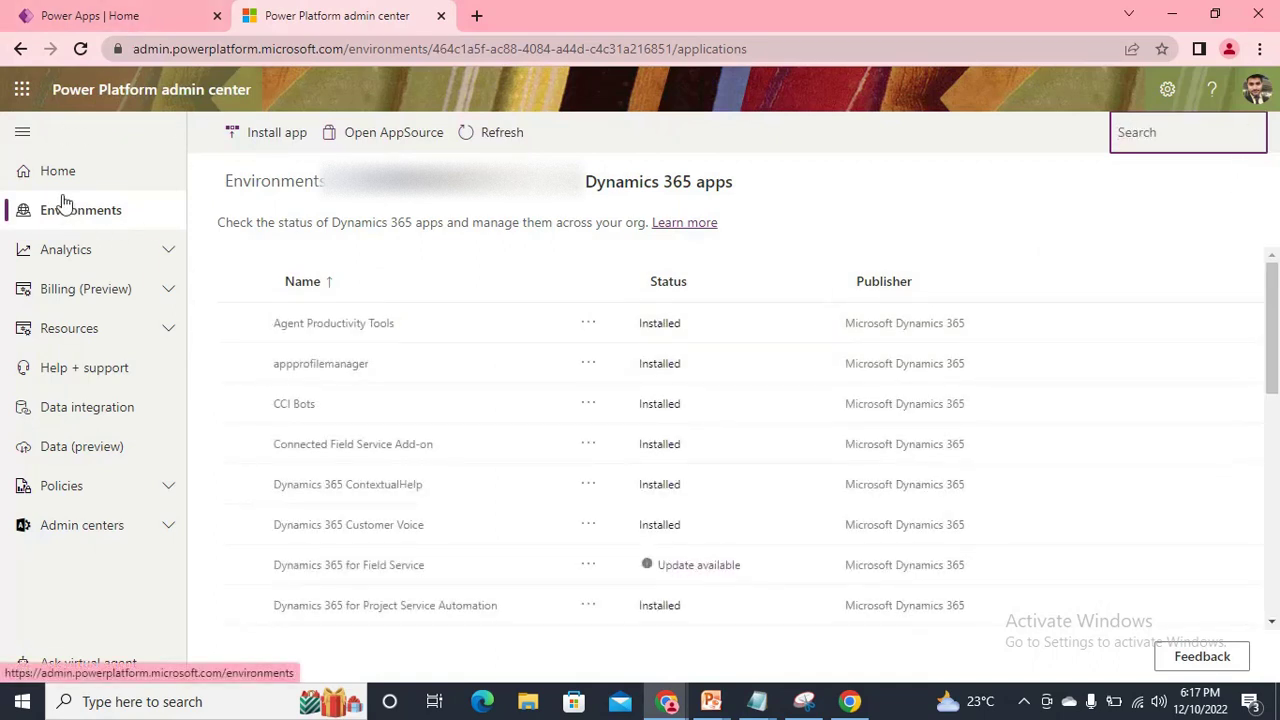
left_click(155, 12)
Switch Power Apps to the sandbox environment and open its Solutions list
left_click(1000, 90)
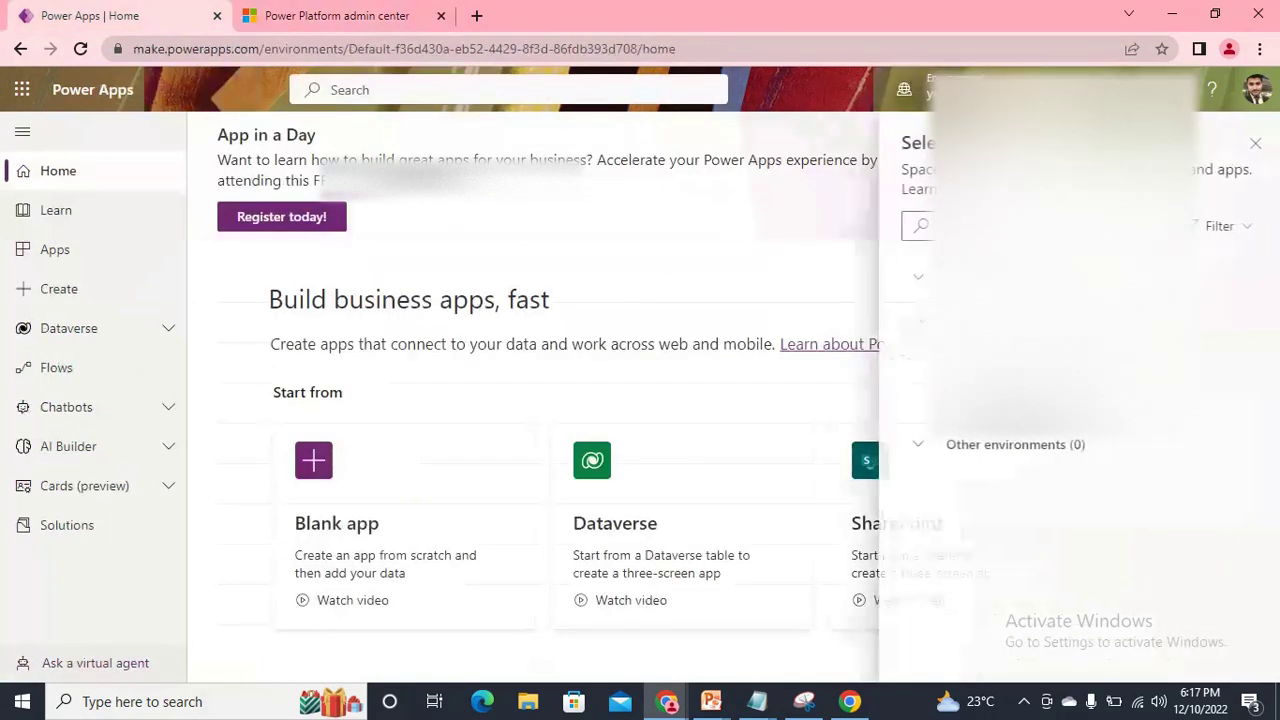
left_click(1000, 400)
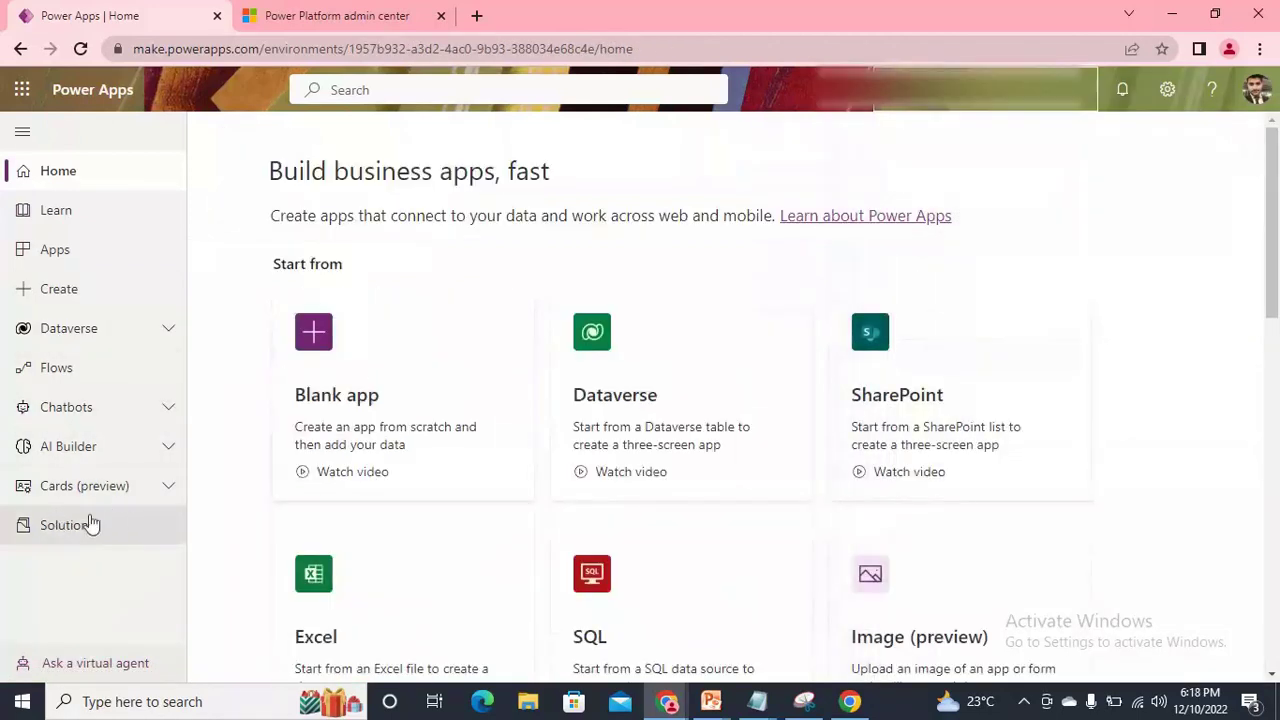
left_click(50, 528)
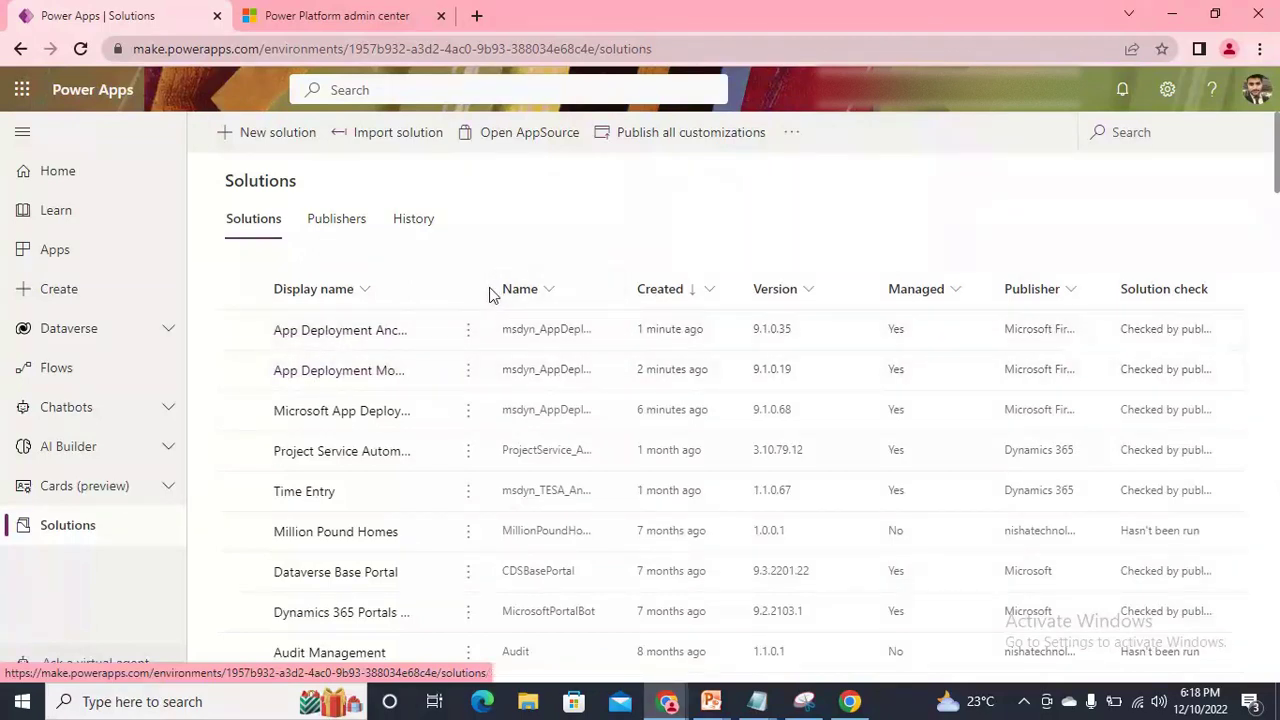
Auto-fit the Name column, open App Deployment Model App, then return to all solutions
double_click(623, 288)
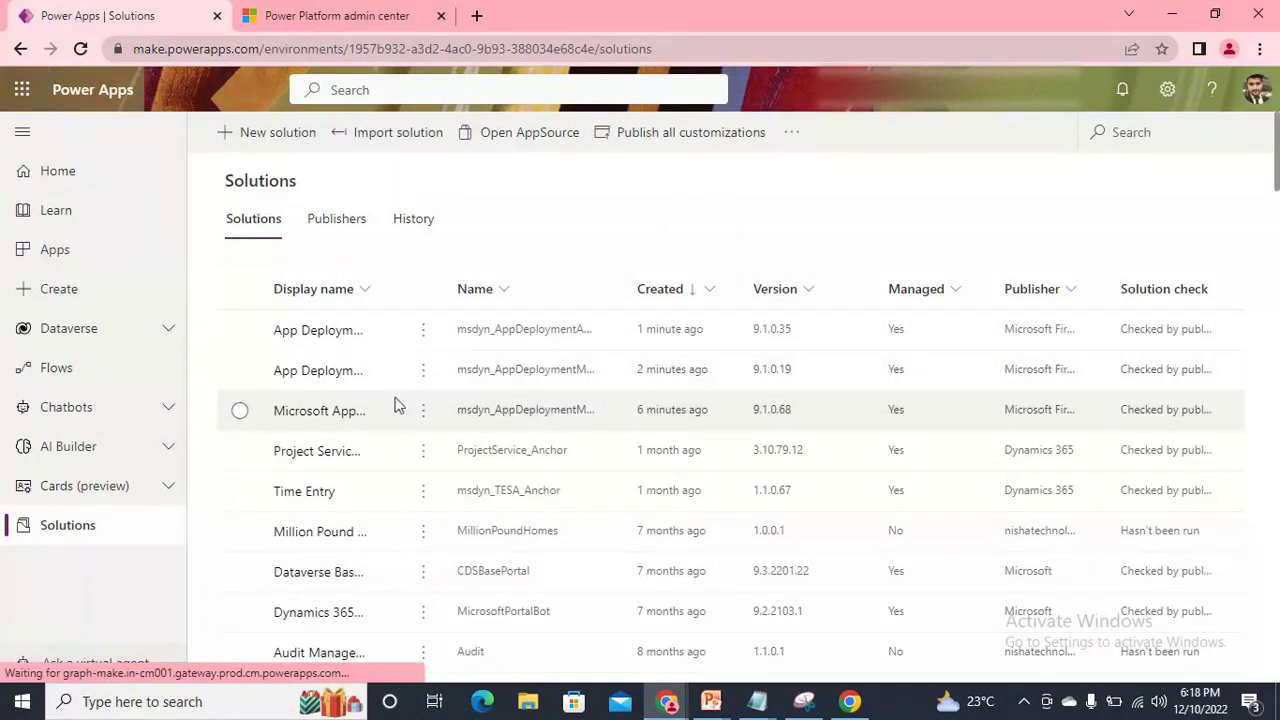
left_click(315, 375)
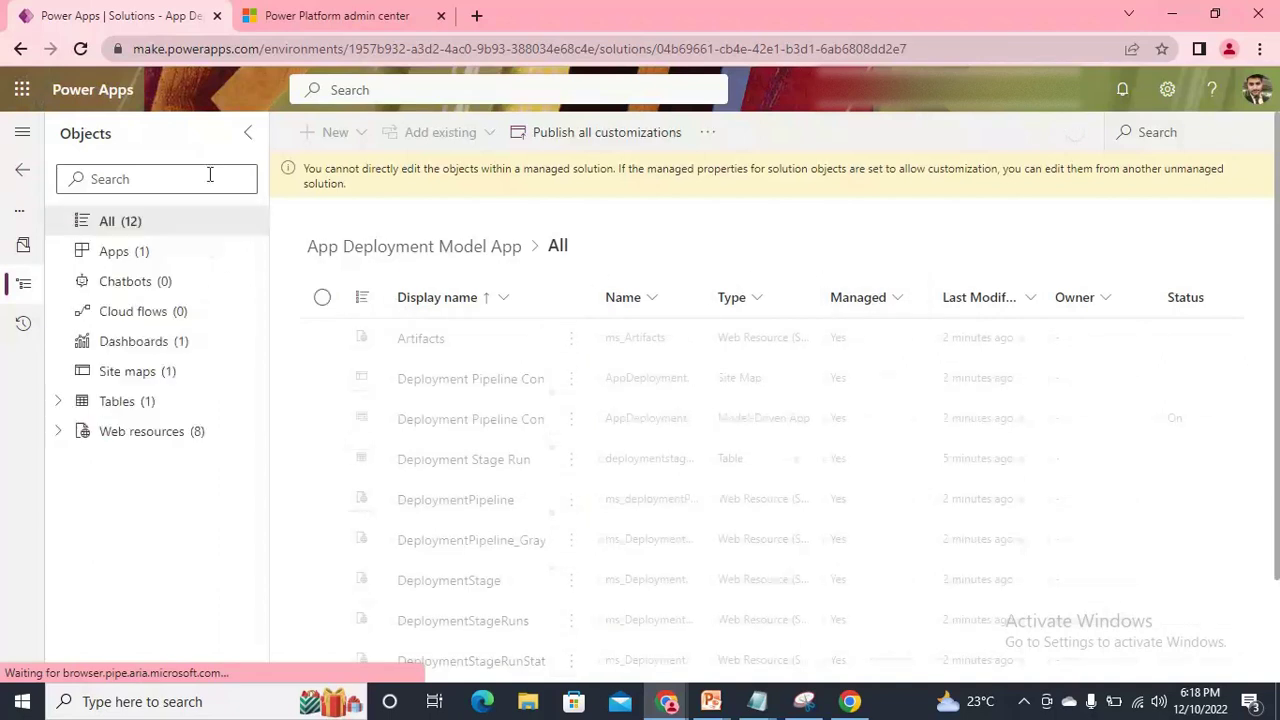
left_click(22, 170)
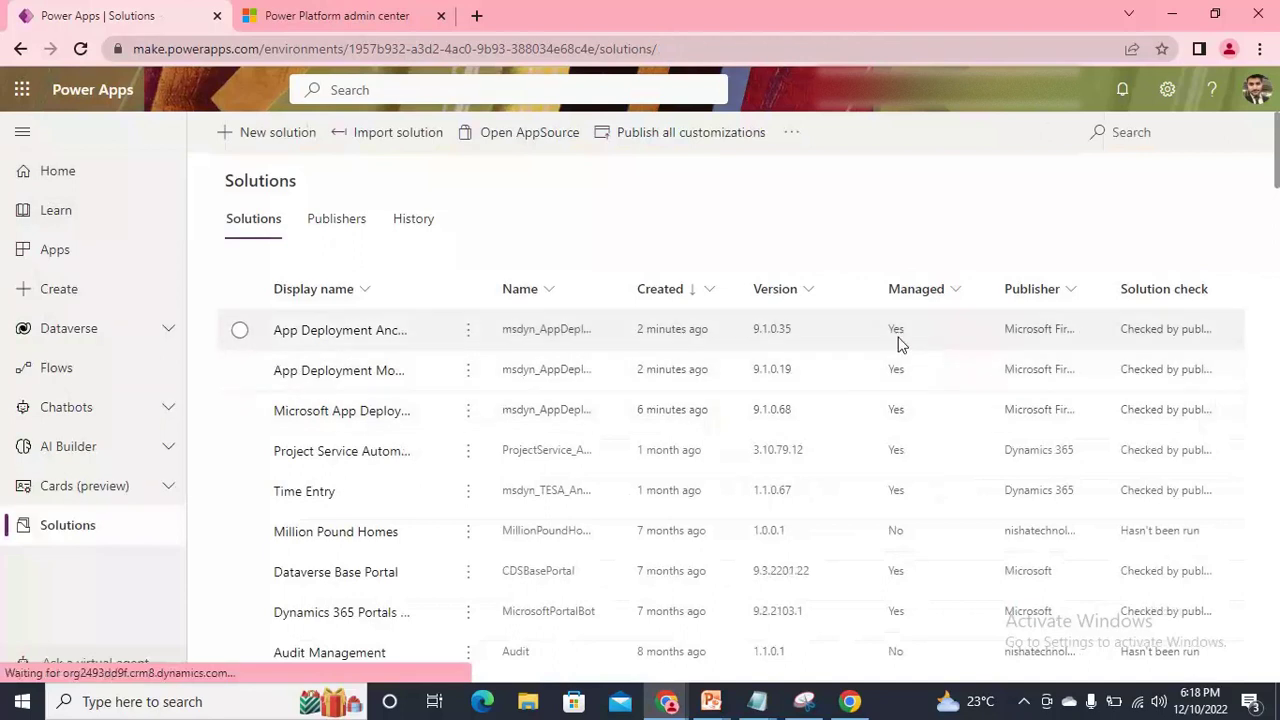
Highlight the Managed 'Yes' value on each of the four App Deployment solutions
double_click(890, 330)
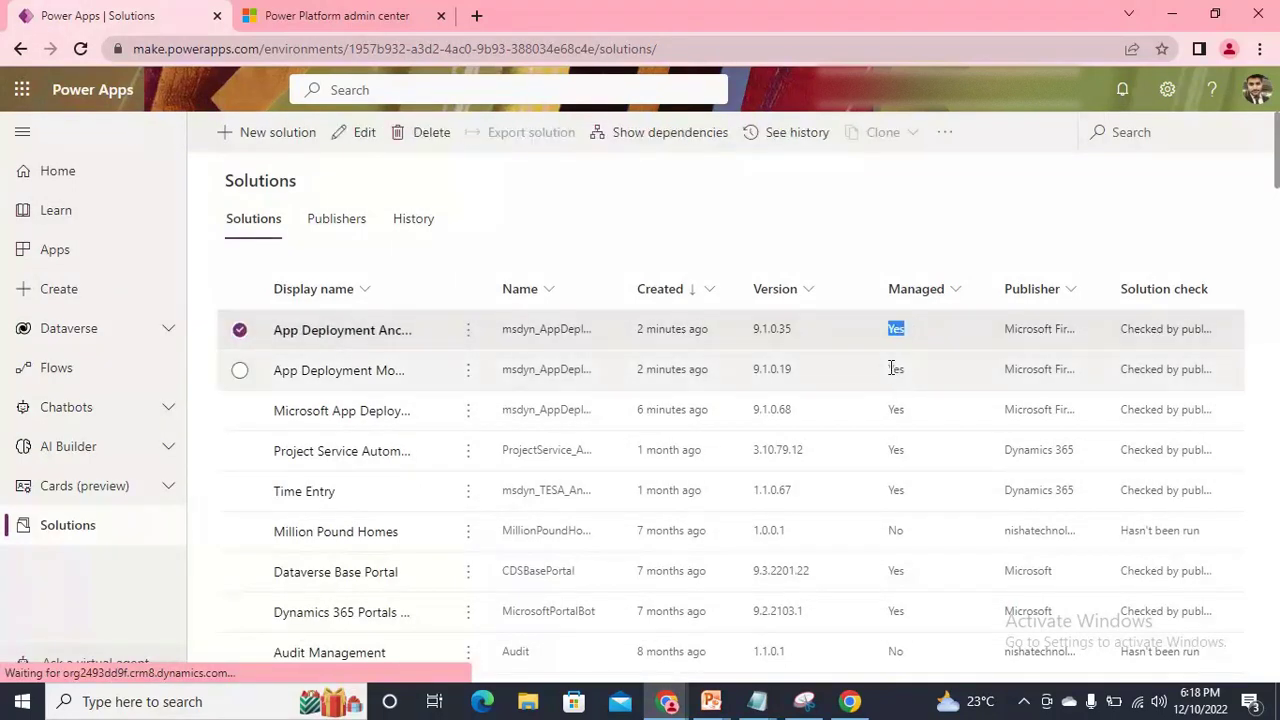
double_click(893, 369)
double_click(893, 410)
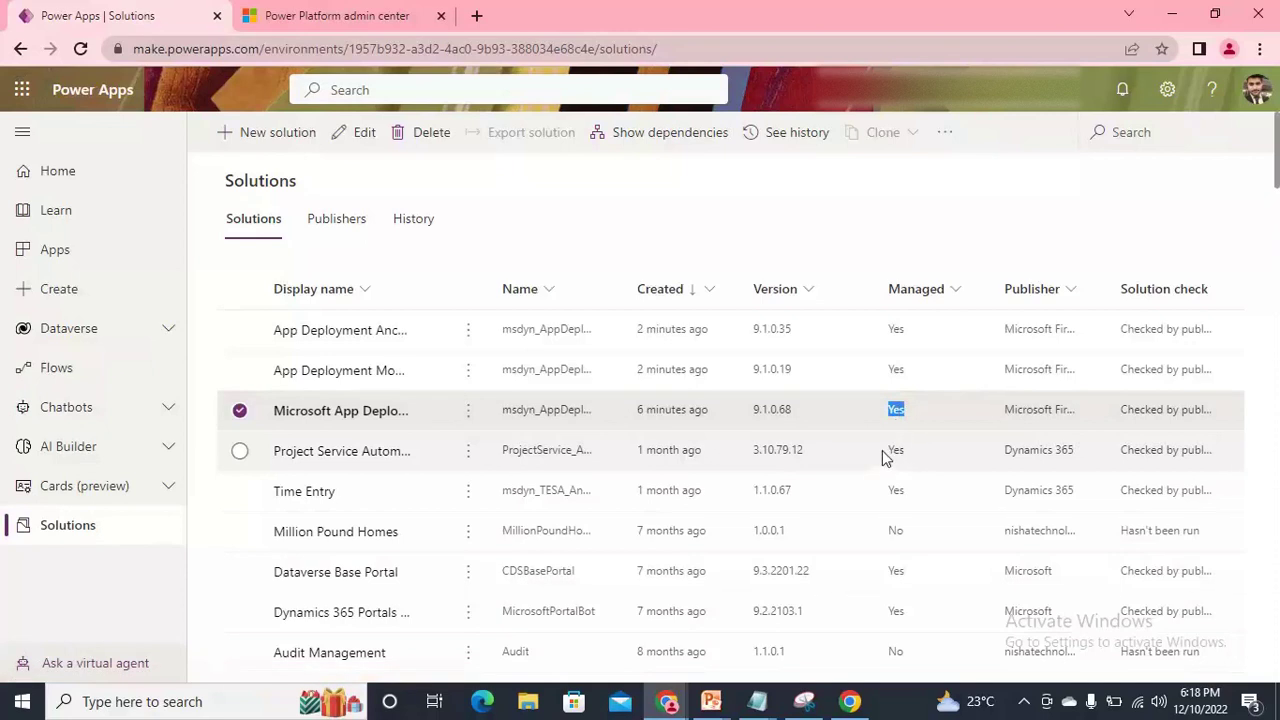
double_click(895, 449)
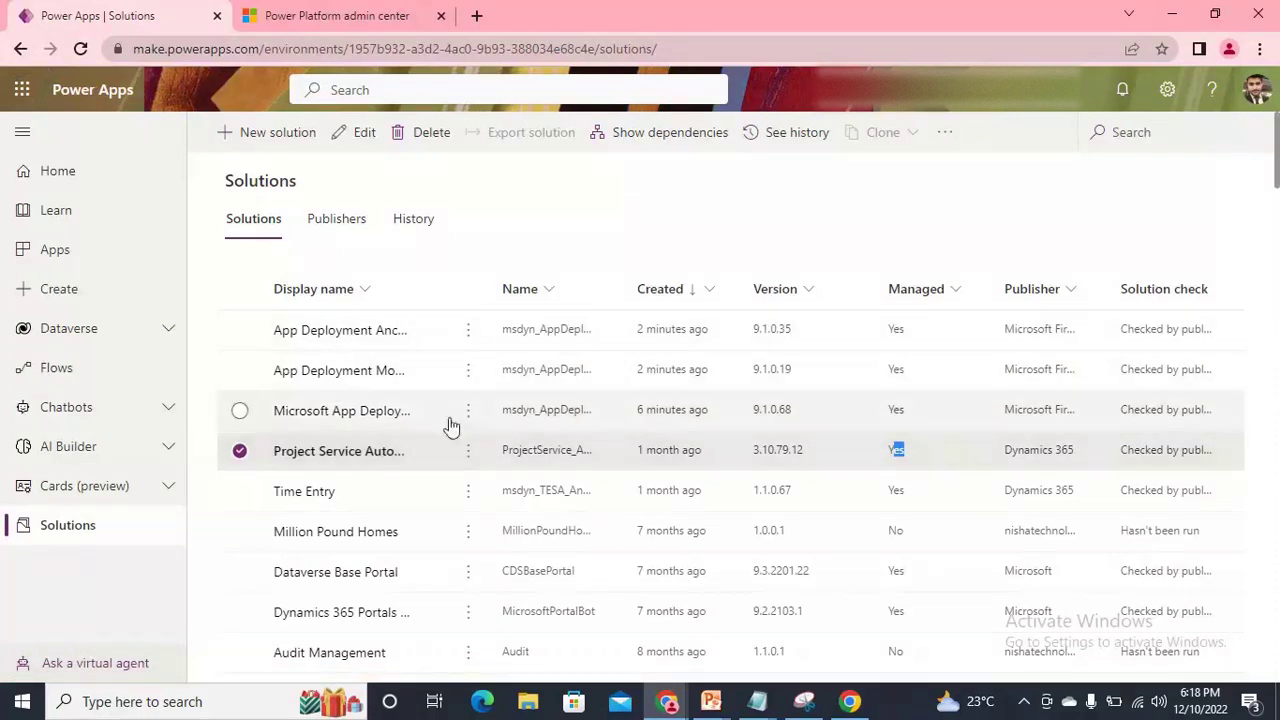
Reopen App Deployment Model App, filter objects to Apps, and open Deployment Pipeline Configuration
left_click(341, 372)
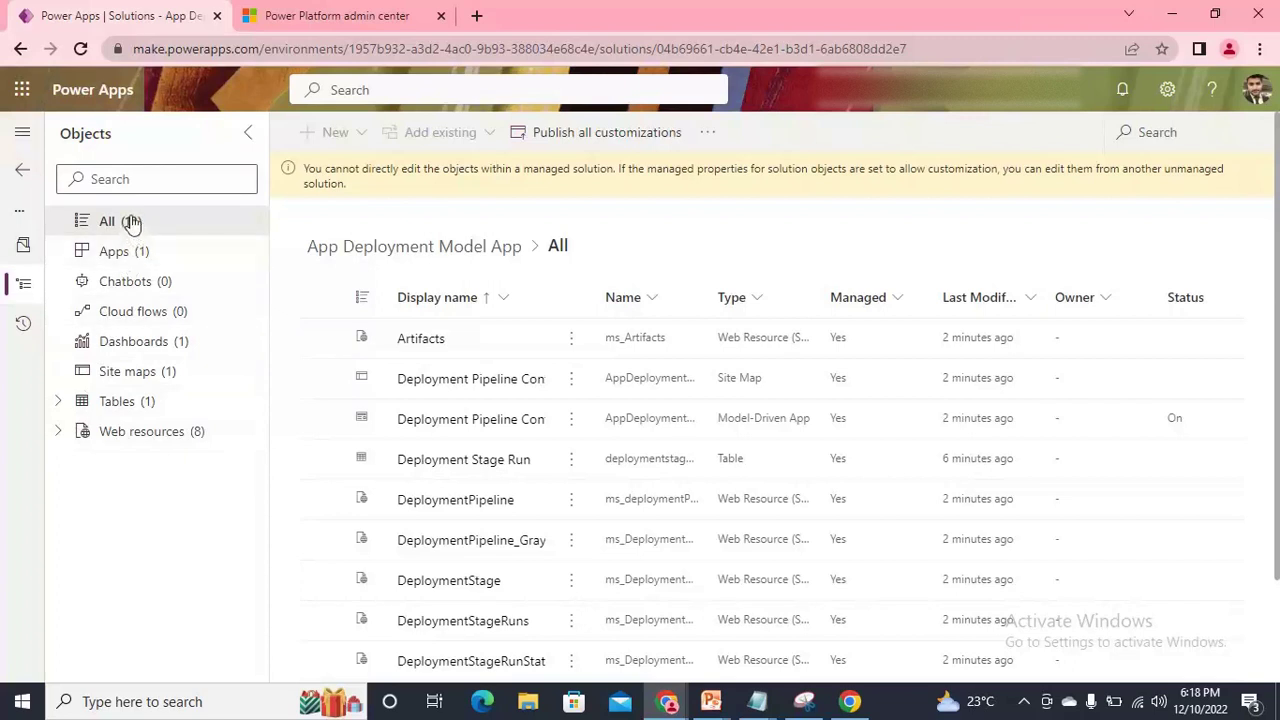
left_click(58, 432)
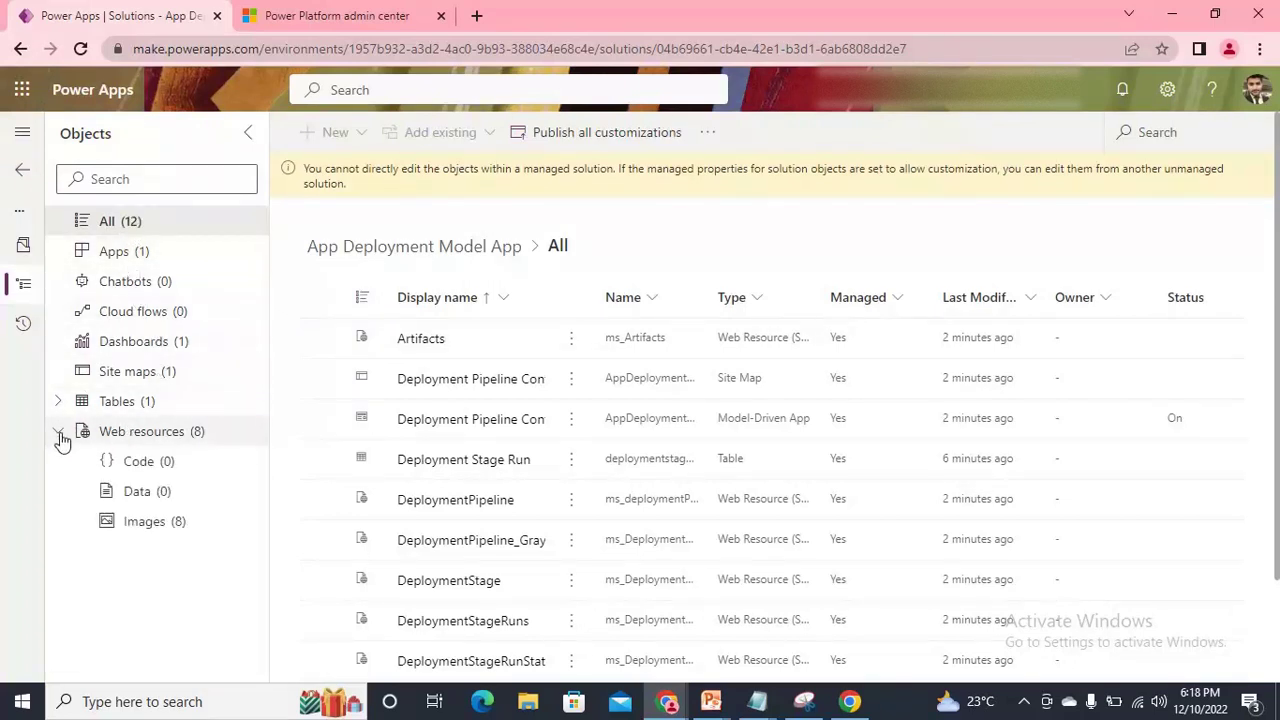
left_click(58, 432)
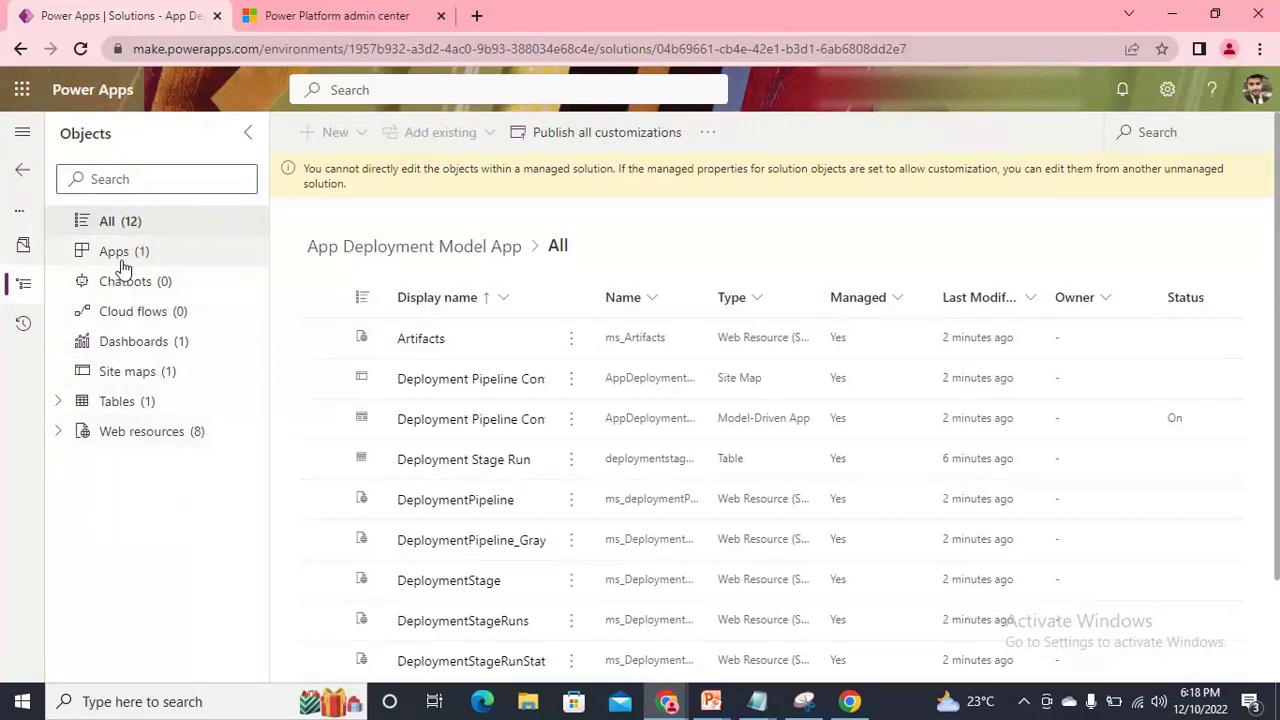
left_click(116, 258)
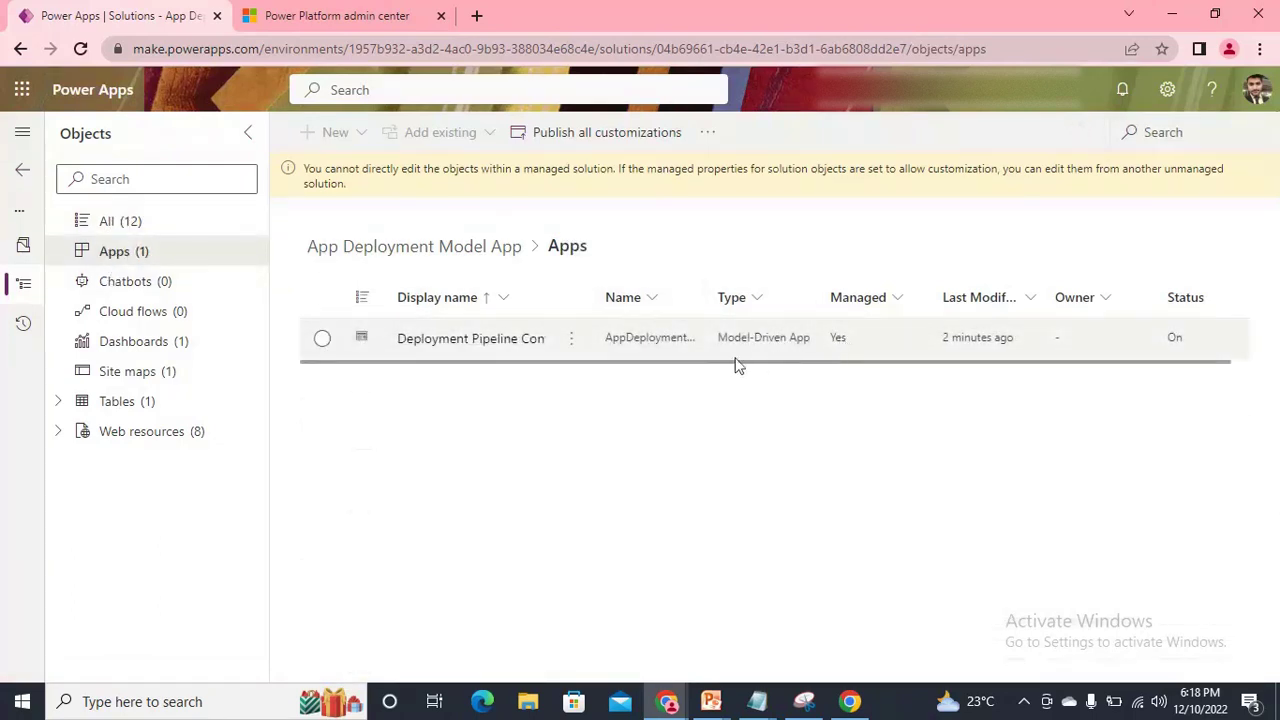
left_click(473, 345)
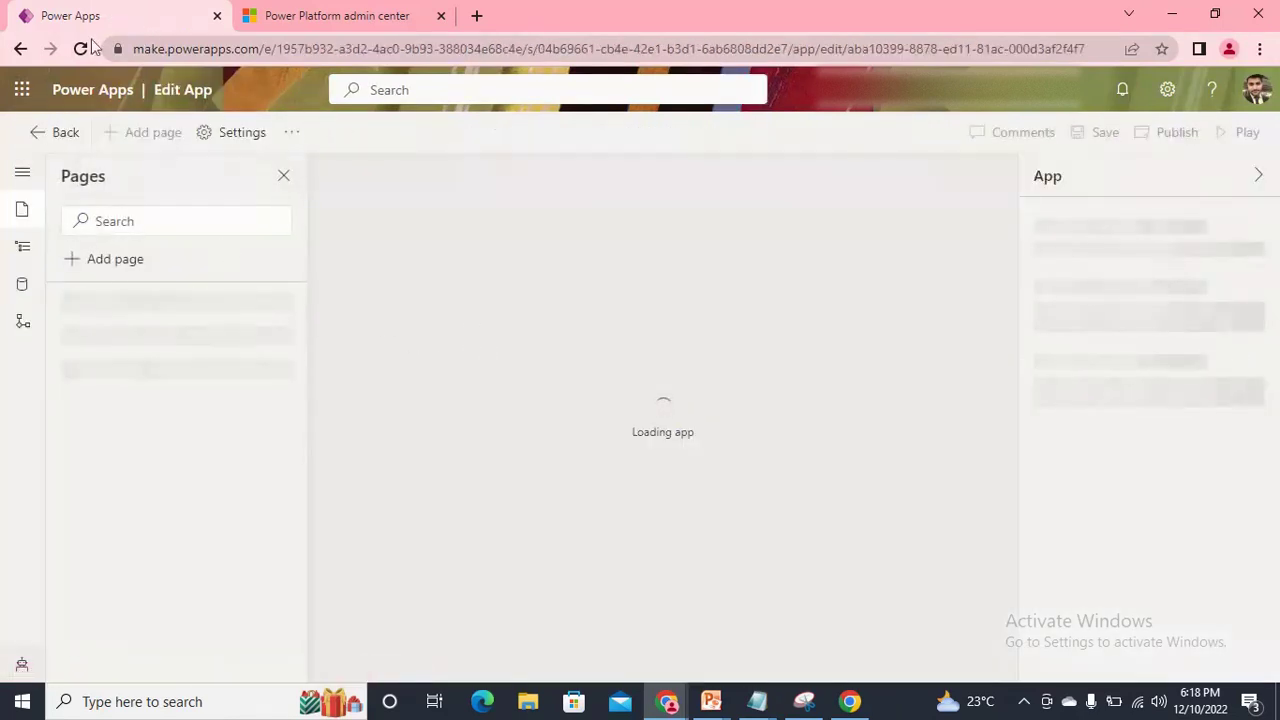
Back out of the editor, play the Deployment Pipeline Configuration app, and view its Environments page
left_click(45, 133)
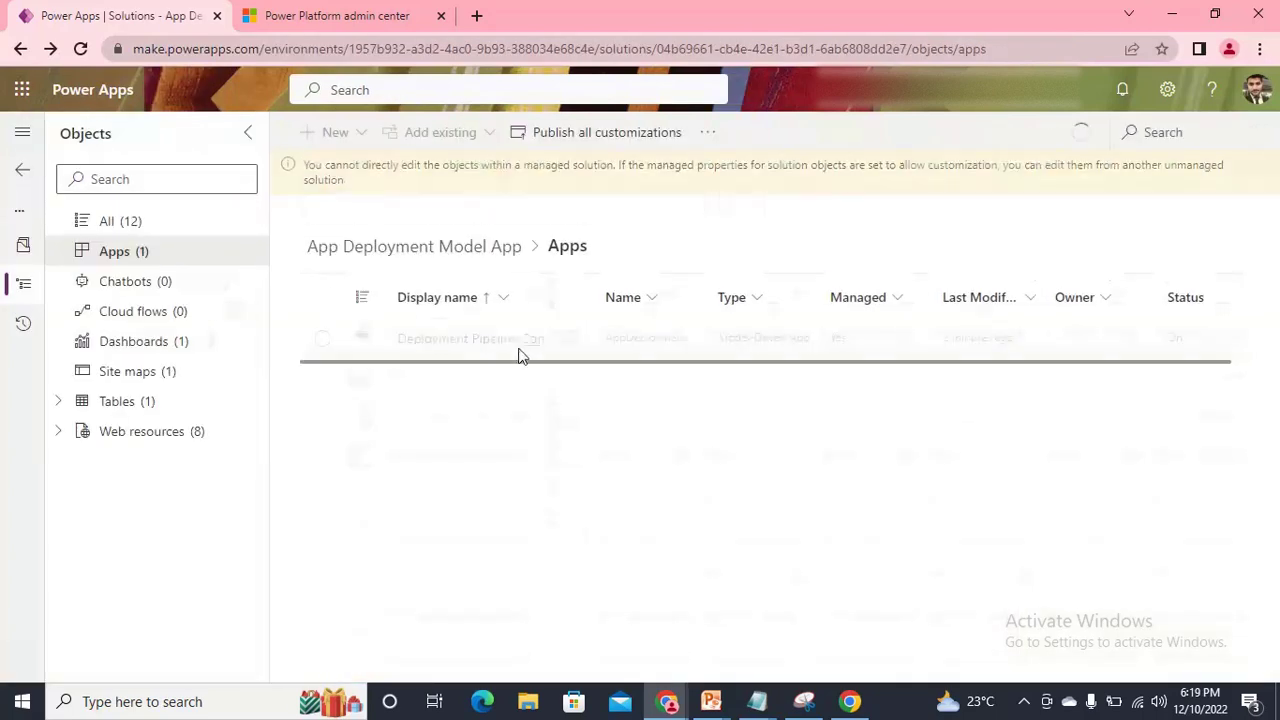
left_click(568, 343)
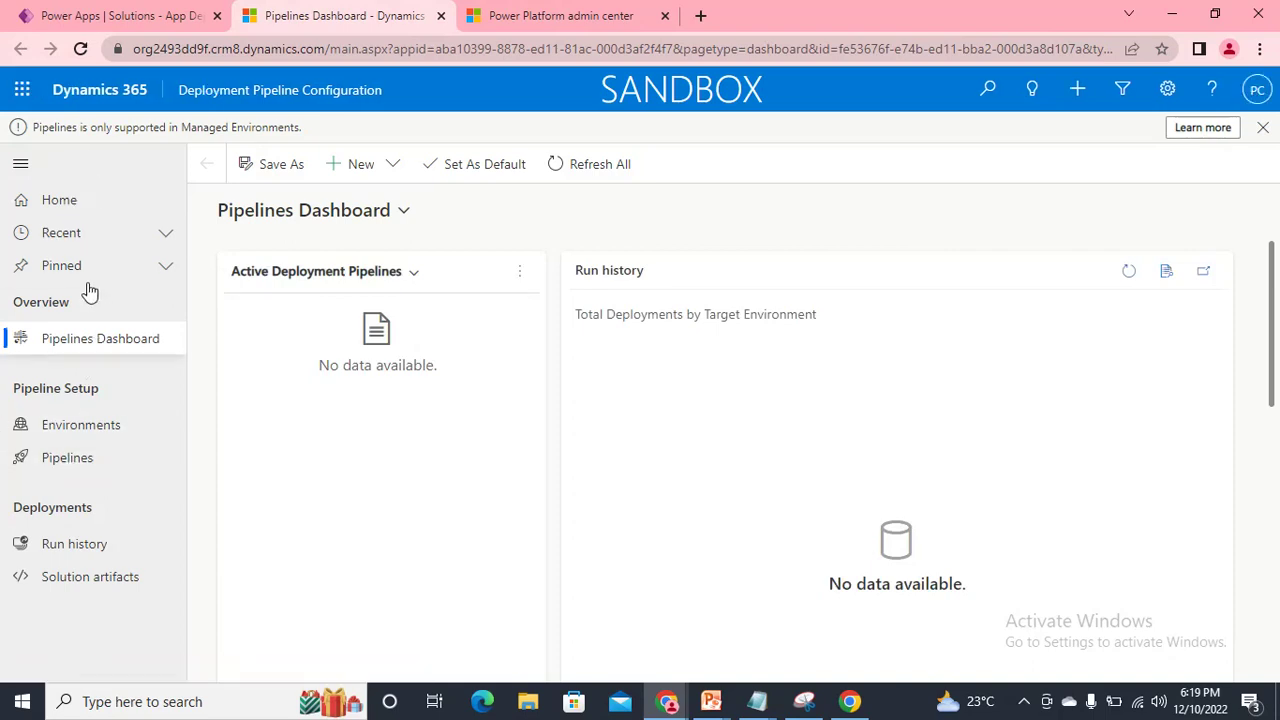
left_click(82, 432)
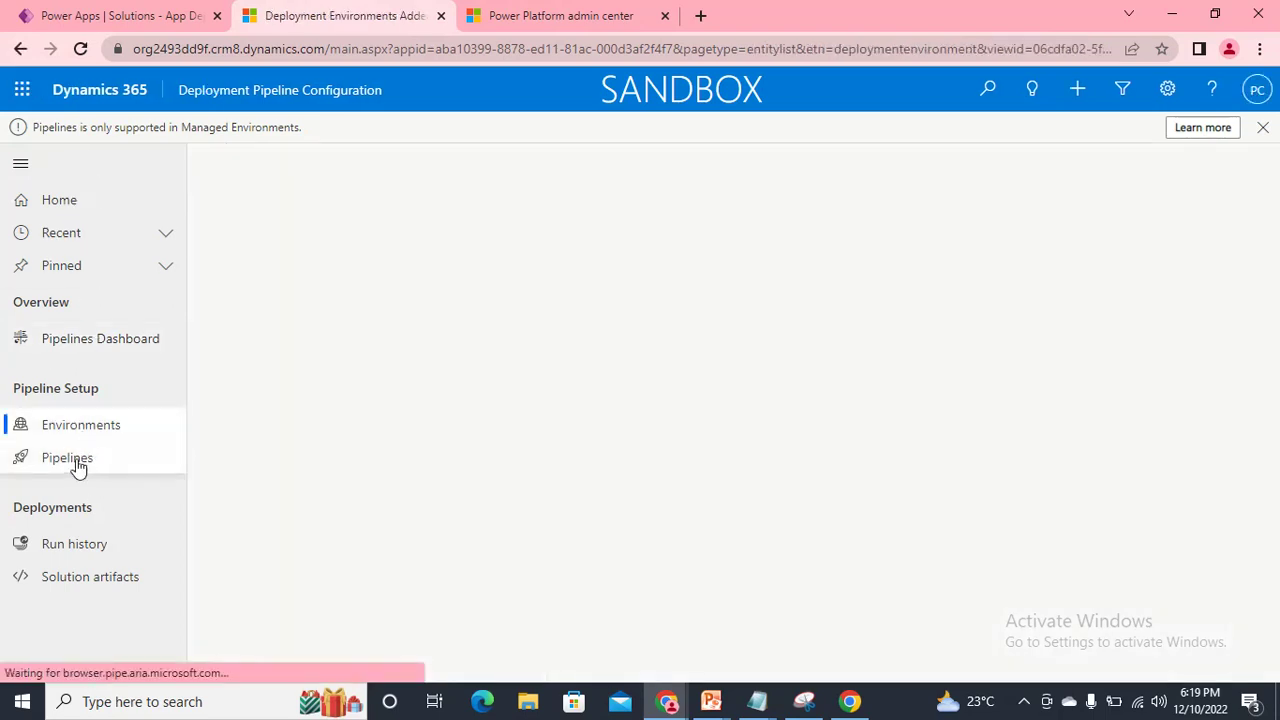
left_click(78, 464)
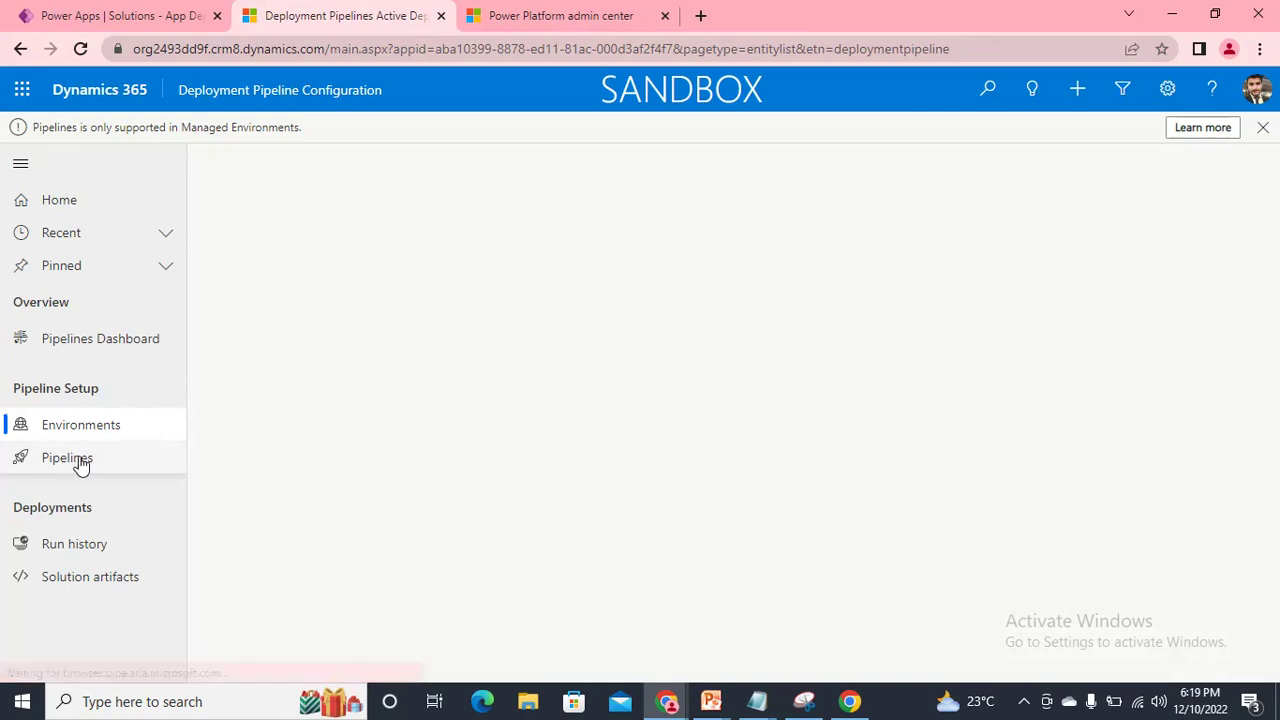
left_click(90, 546)
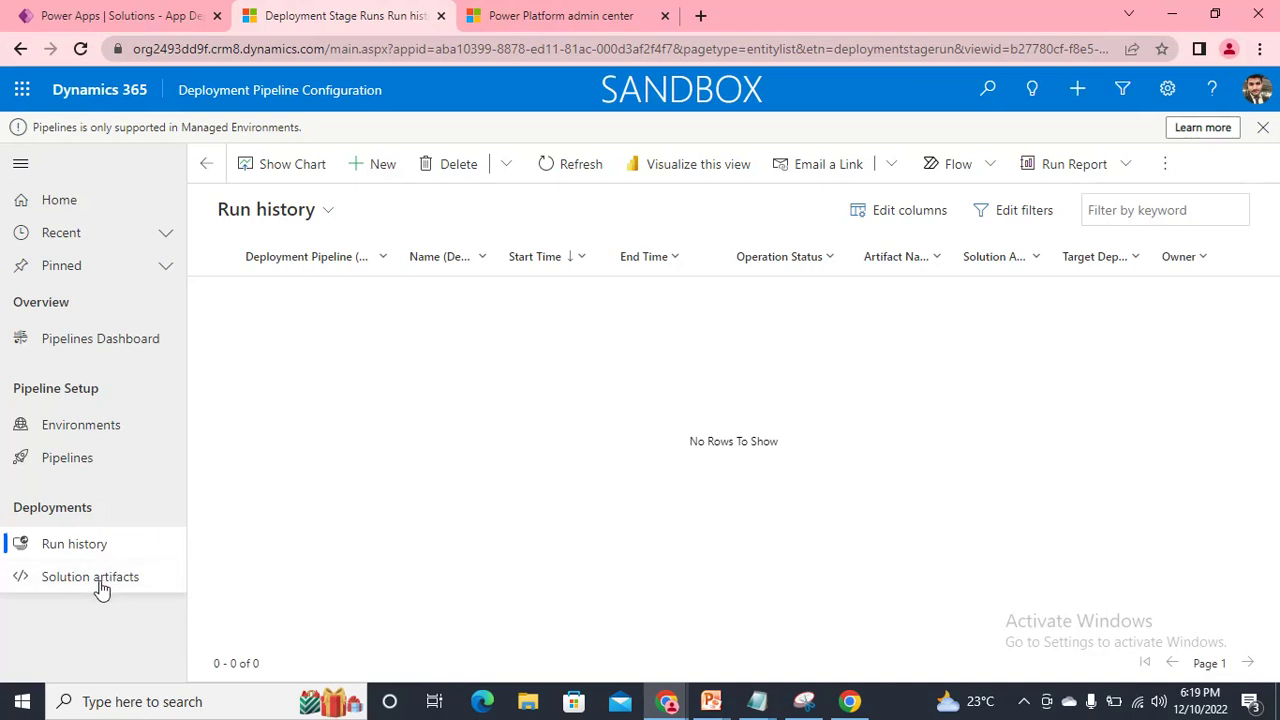
left_click(99, 583)
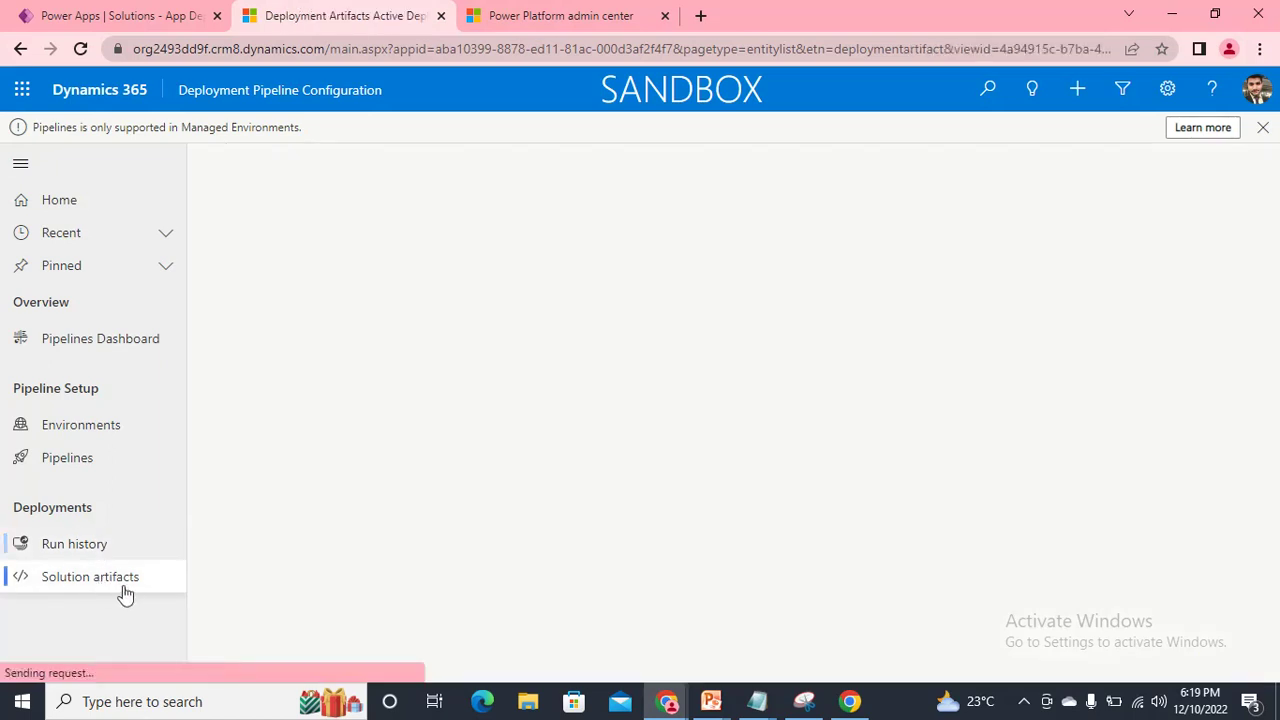
left_click(86, 462)
left_click(84, 436)
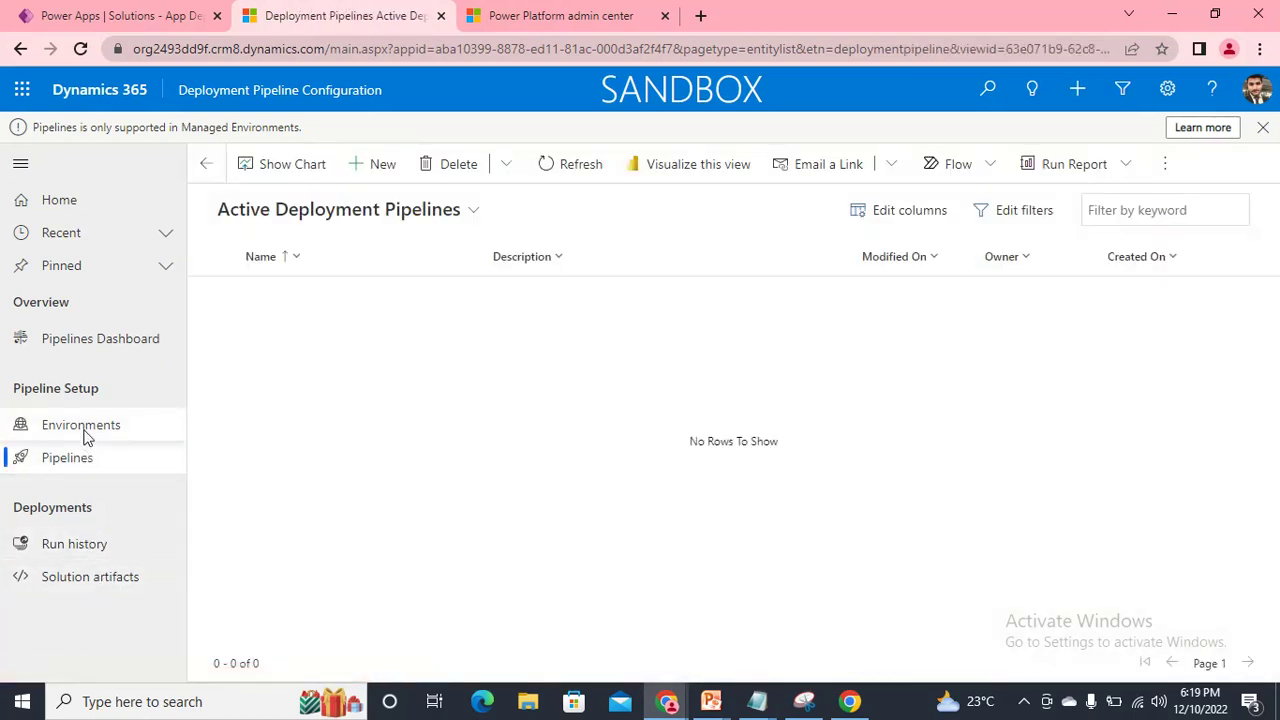
left_click(86, 342)
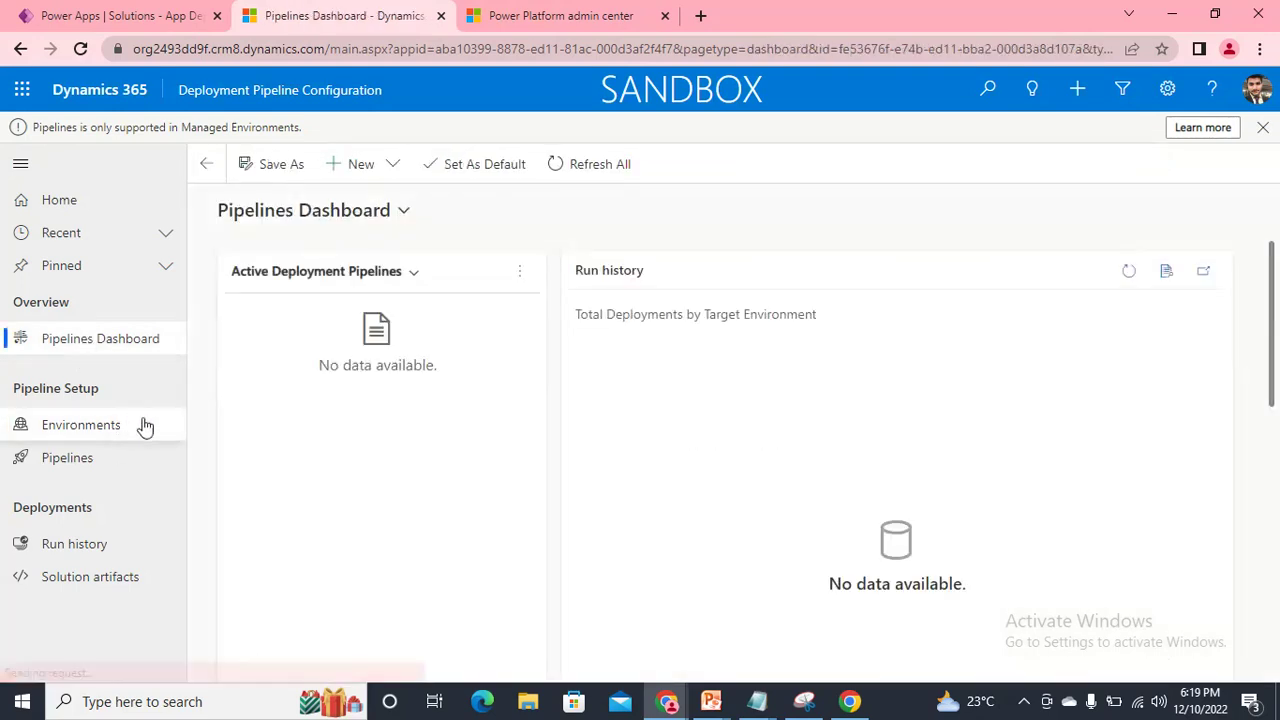